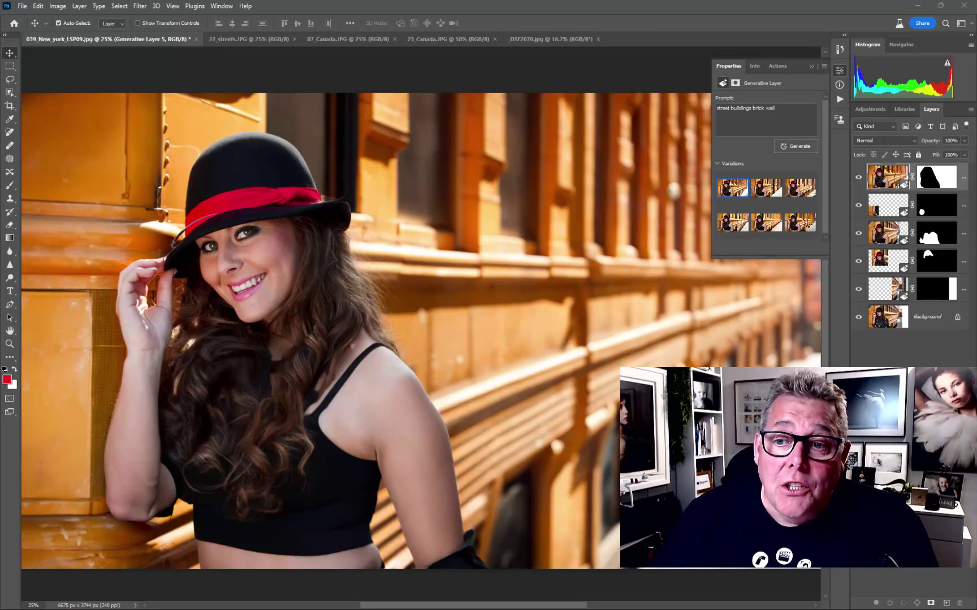
- Show only the original Background photo and remove all five generative layers above it
{"action": "left_click", "coordinate": [857, 316], "text": "alt"}
{"action": "scroll", "coordinate": [585, 277], "scroll_direction": "down", "scroll_amount": 3}
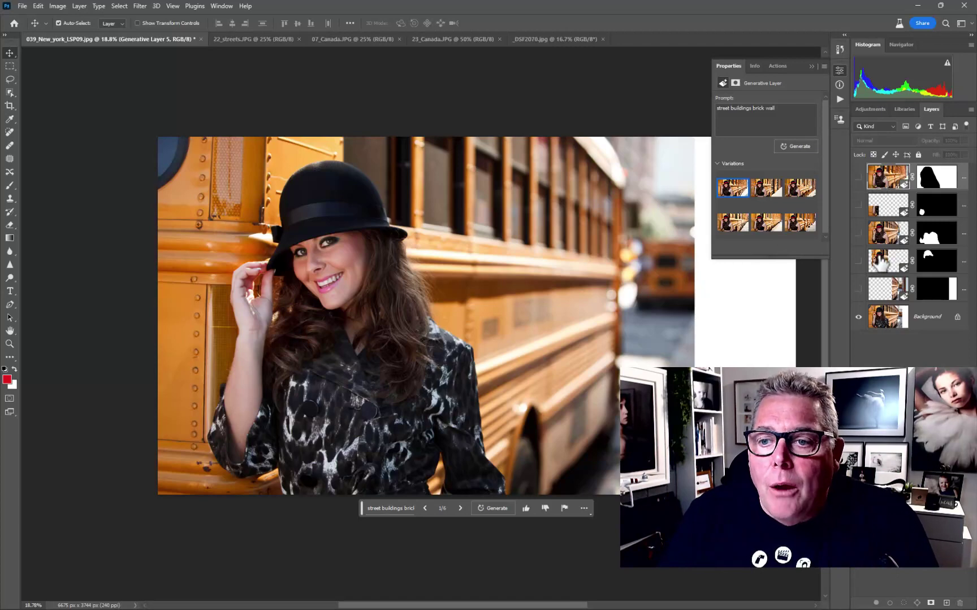
{"action": "key", "text": "Delete"}
{"action": "key", "text": "Delete"}
{"action": "key", "text": "Delete"}
{"action": "key", "text": "Delete"}
{"action": "key", "text": "Delete"}
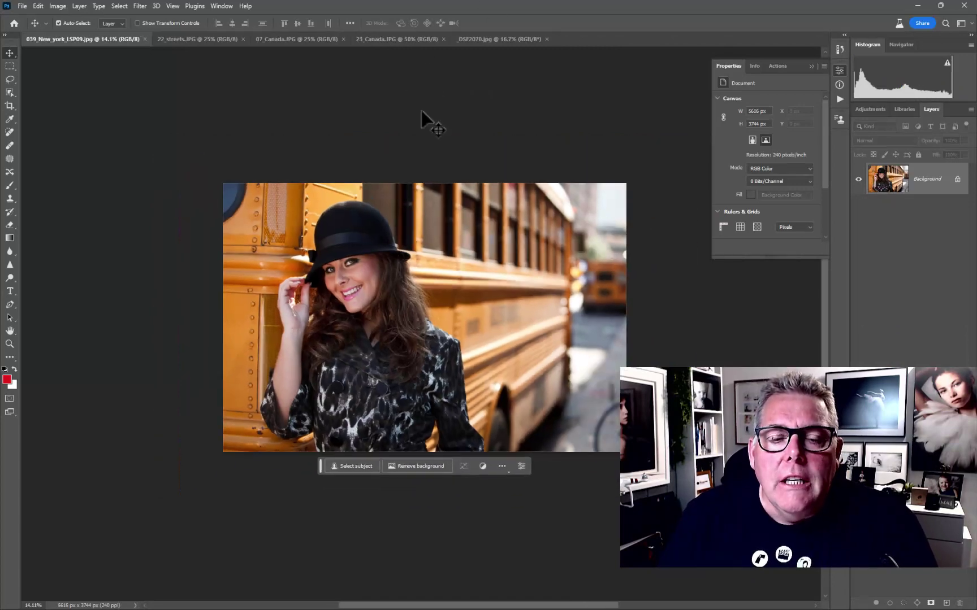
- Extend the canvas to the right to a width of 6607 px and select the blank strip with a slight overlap onto the photo
{"action": "left_click_drag", "start_coordinate": [394, 252], "coordinate": [339, 225]}
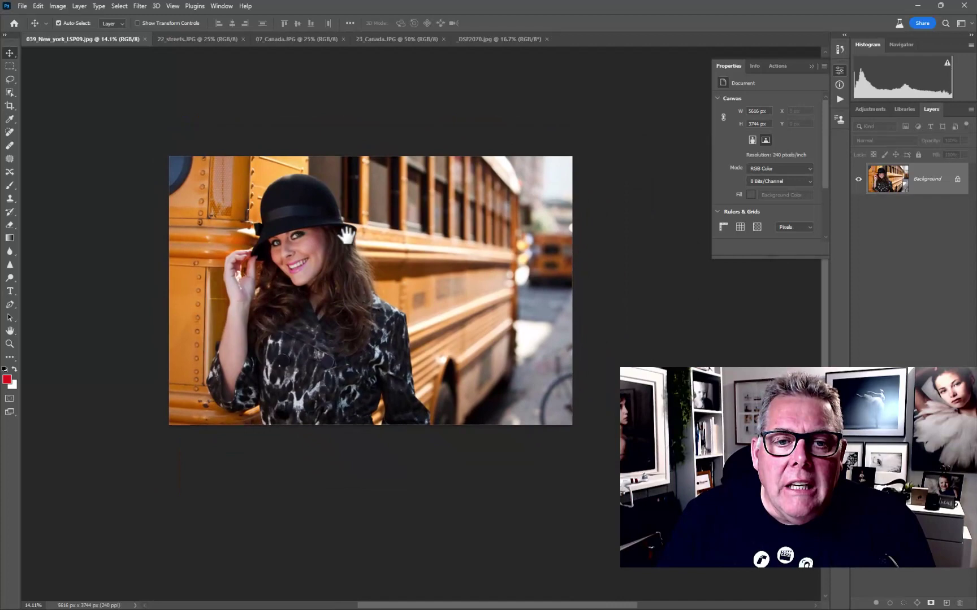
{"action": "key", "text": "c"}
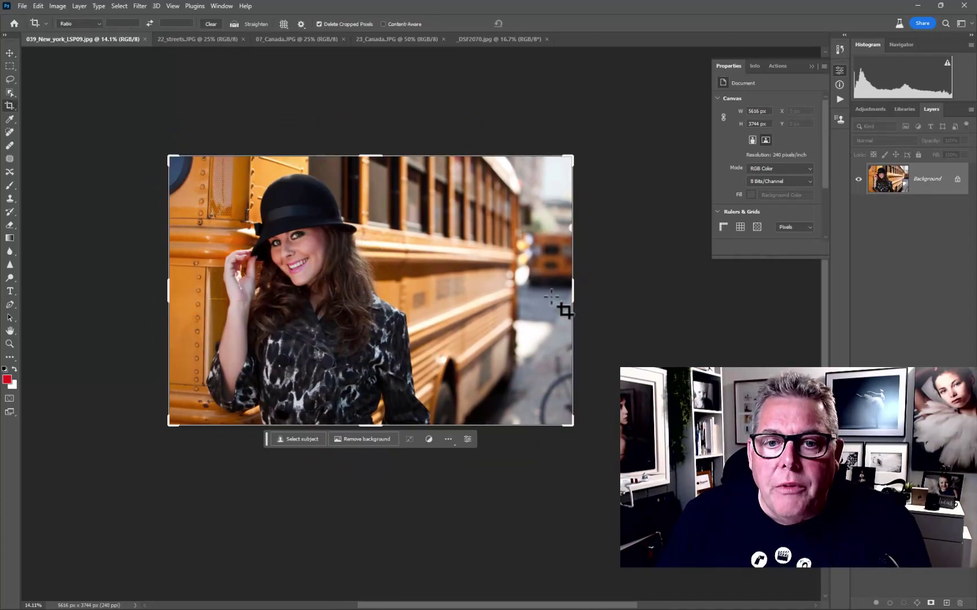
{"action": "left_click_drag", "start_coordinate": [572, 284], "coordinate": [610, 280]}
{"action": "key", "text": "Return"}
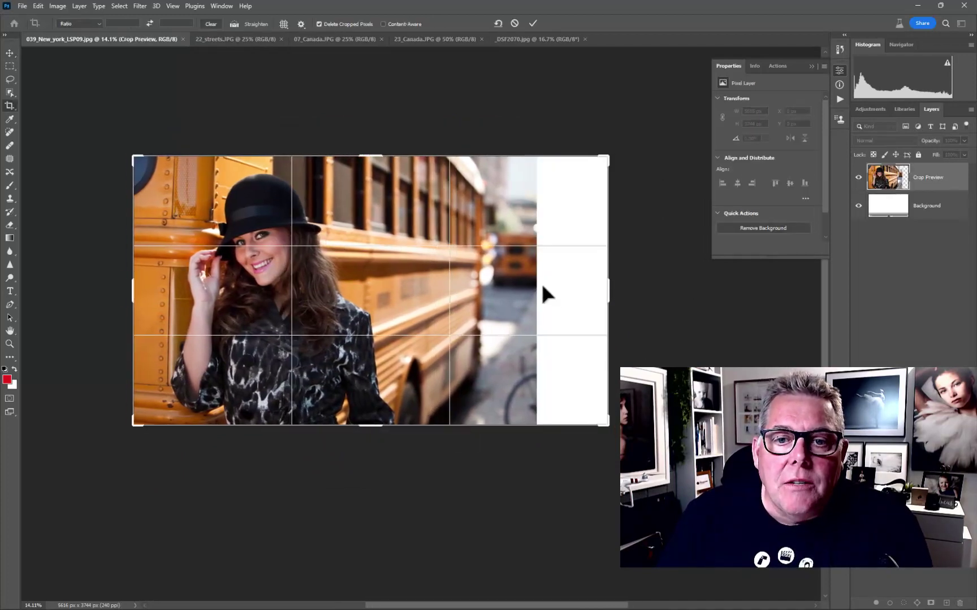
{"action": "left_click", "coordinate": [11, 66]}
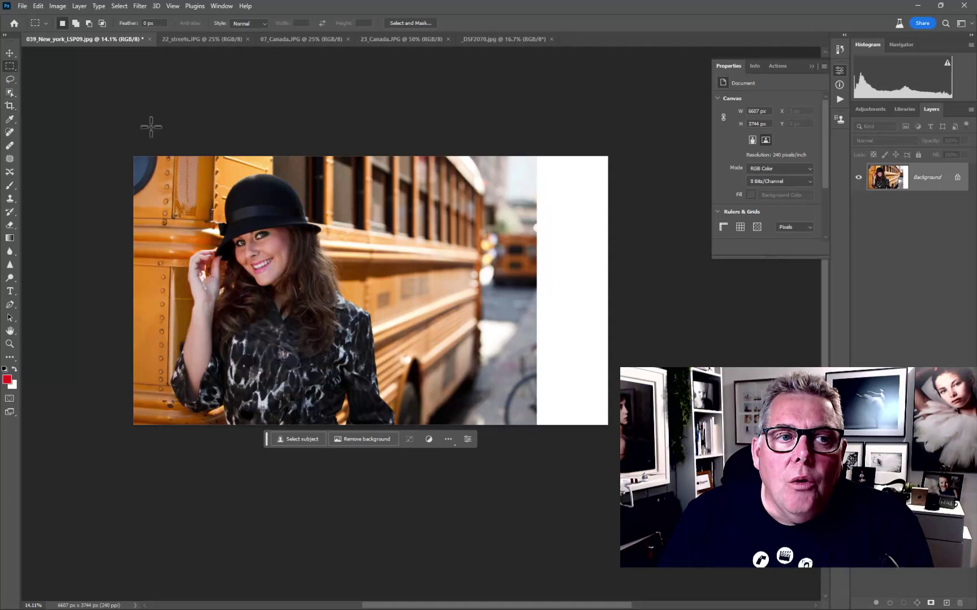
{"action": "left_click_drag", "start_coordinate": [531, 148], "coordinate": [628, 435]}
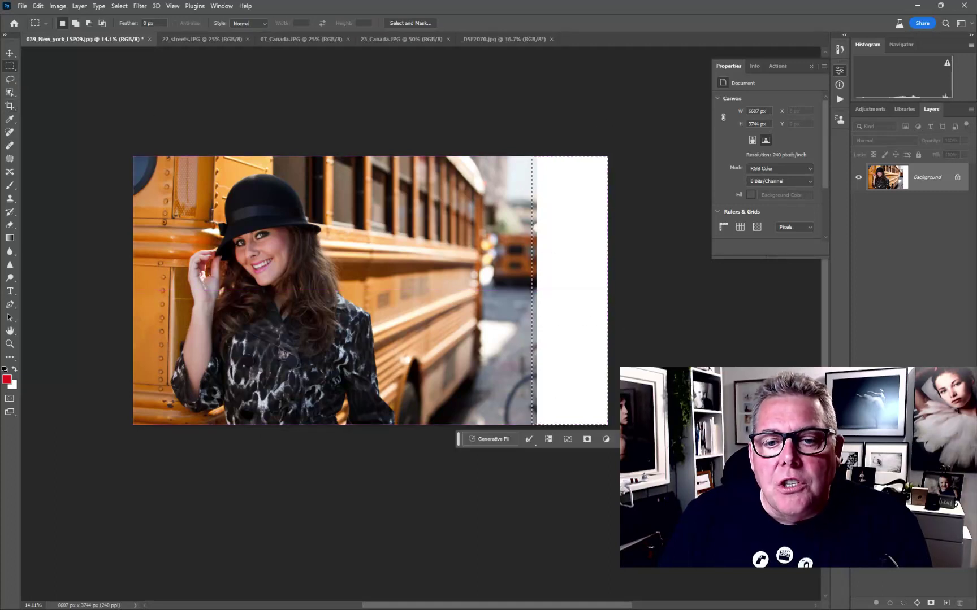
- Try a Generative Fill without a prompt on the selected blank strip, inspect the extended street, and undo the fill
{"action": "left_click", "coordinate": [490, 439]}
{"action": "left_click", "coordinate": [610, 442]}
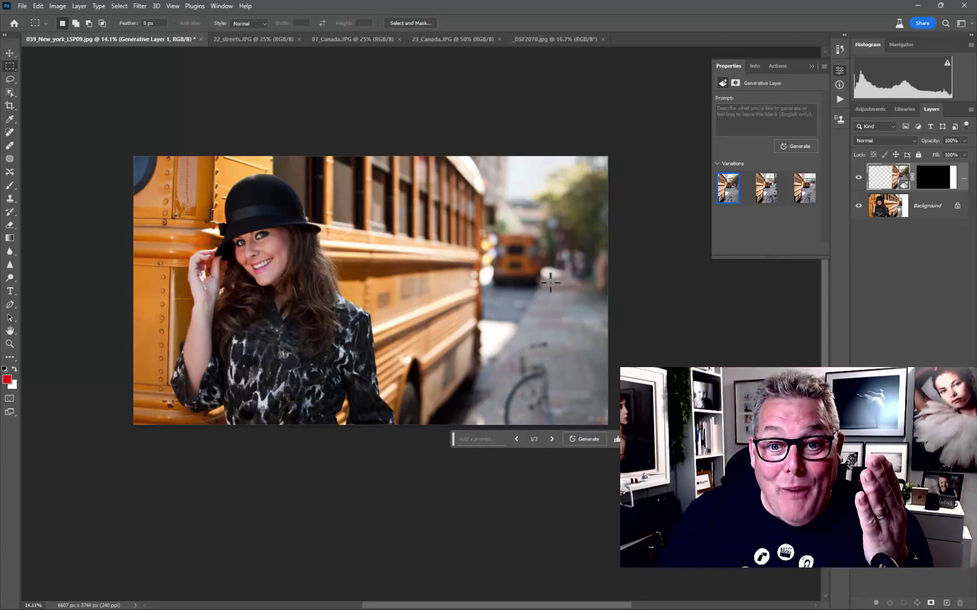
{"action": "scroll", "coordinate": [552, 279], "scroll_direction": "up", "scroll_amount": 5}
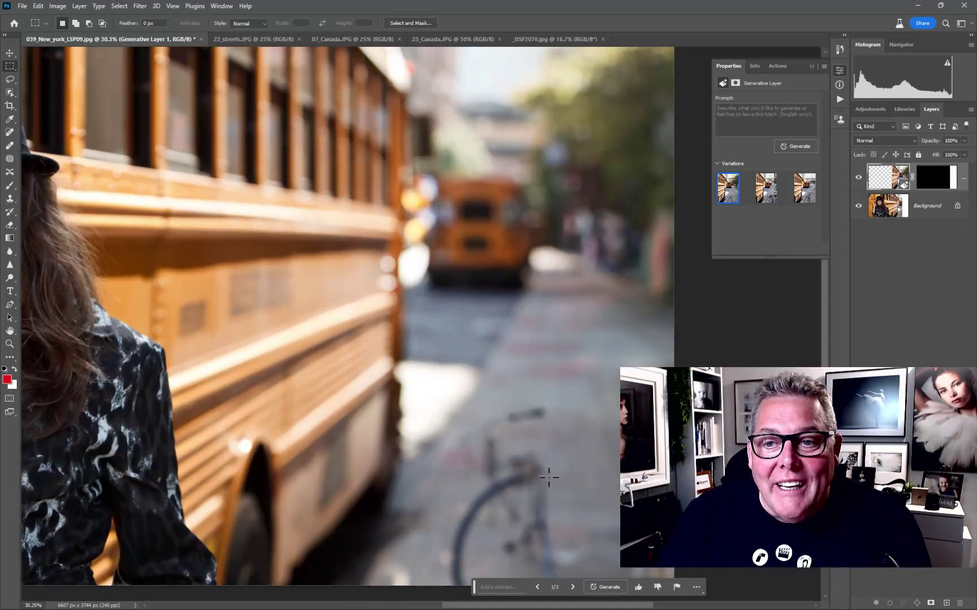
{"action": "scroll", "coordinate": [548, 477], "scroll_direction": "down", "scroll_amount": 2}
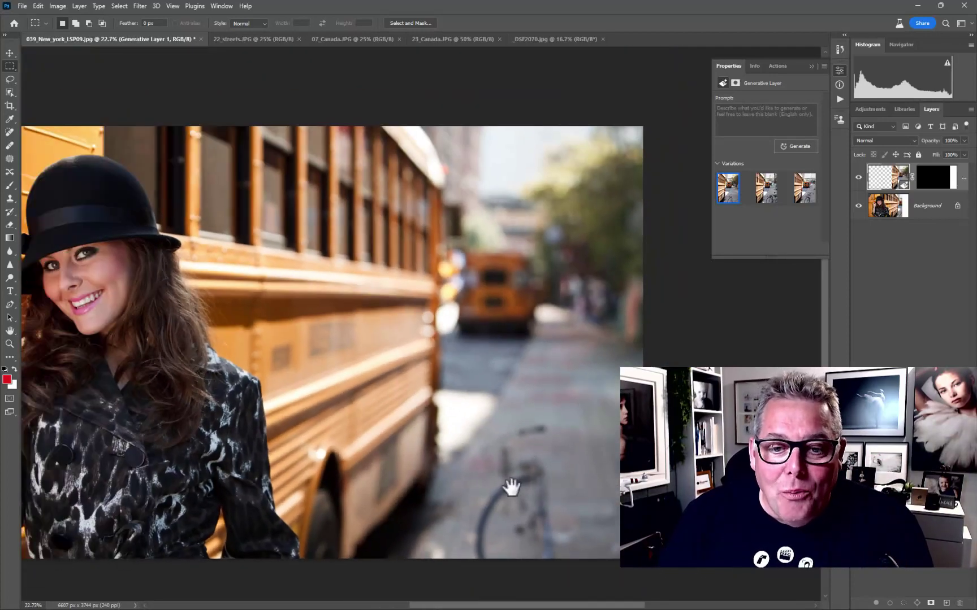
{"action": "scroll", "coordinate": [511, 478], "scroll_direction": "down", "scroll_amount": 2}
{"action": "scroll", "coordinate": [515, 453], "scroll_direction": "up", "scroll_amount": 1}
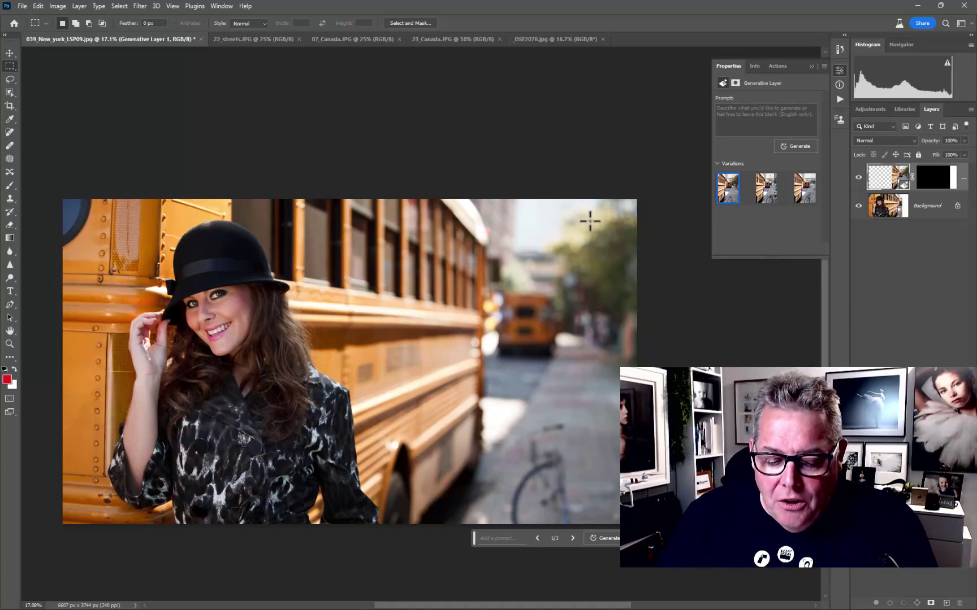
{"action": "key", "text": "ctrl+z"}
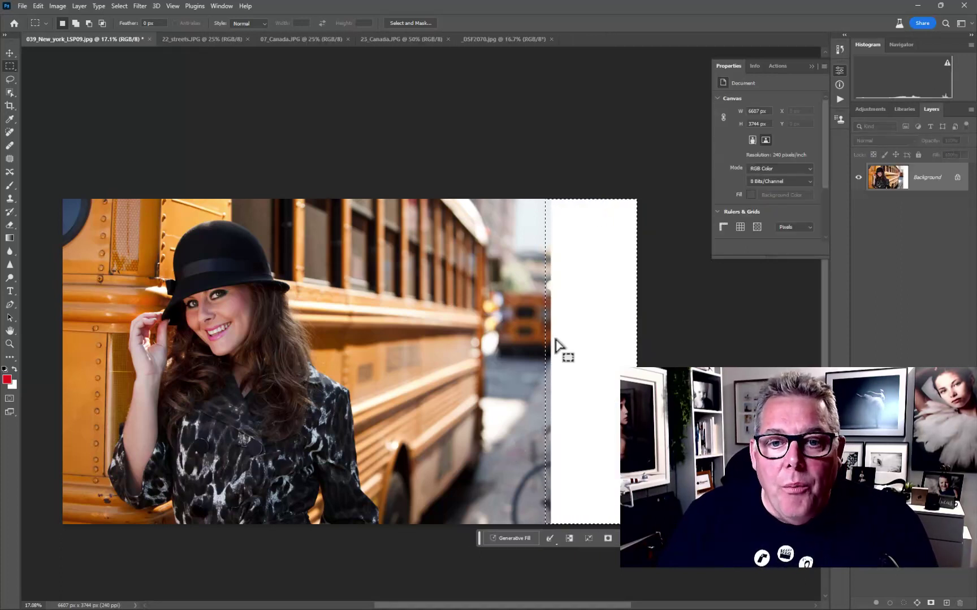
- Fill the selected blank strip with Generative Fill using the prompt "building corner", compare the variations and keep the first one
{"action": "left_click", "coordinate": [519, 538]}
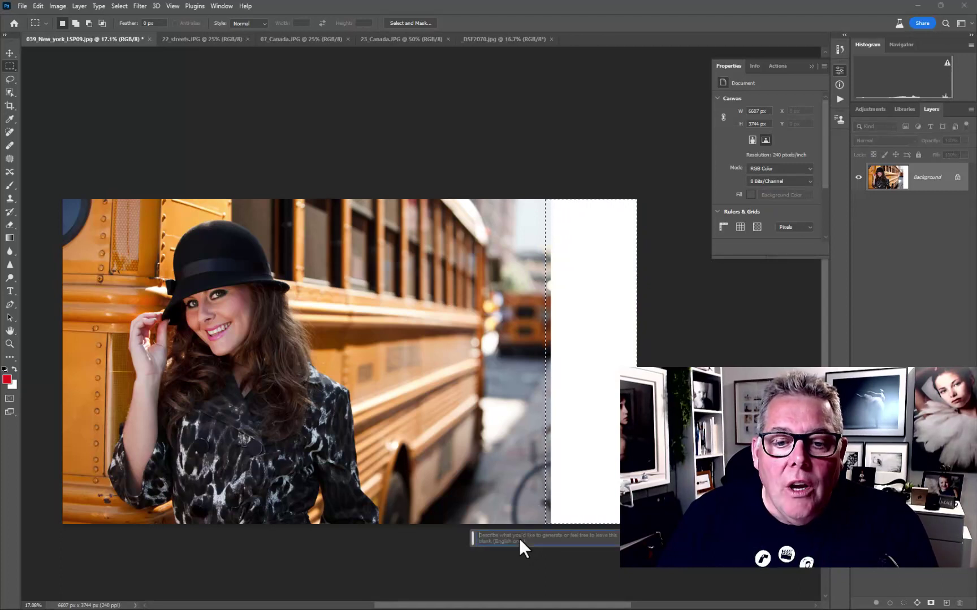
{"action": "type", "text": "building corner"}
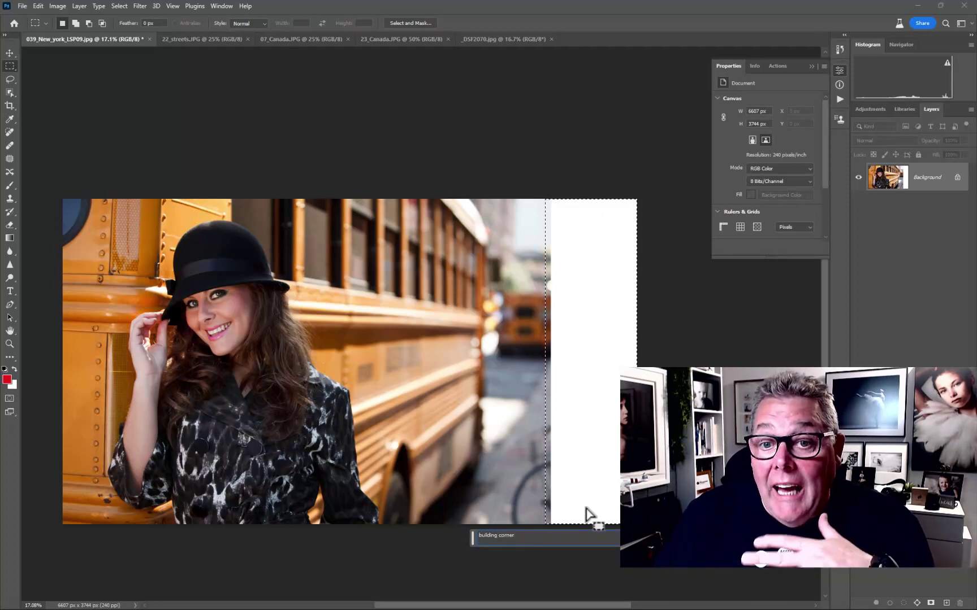
{"action": "key", "text": "Return"}
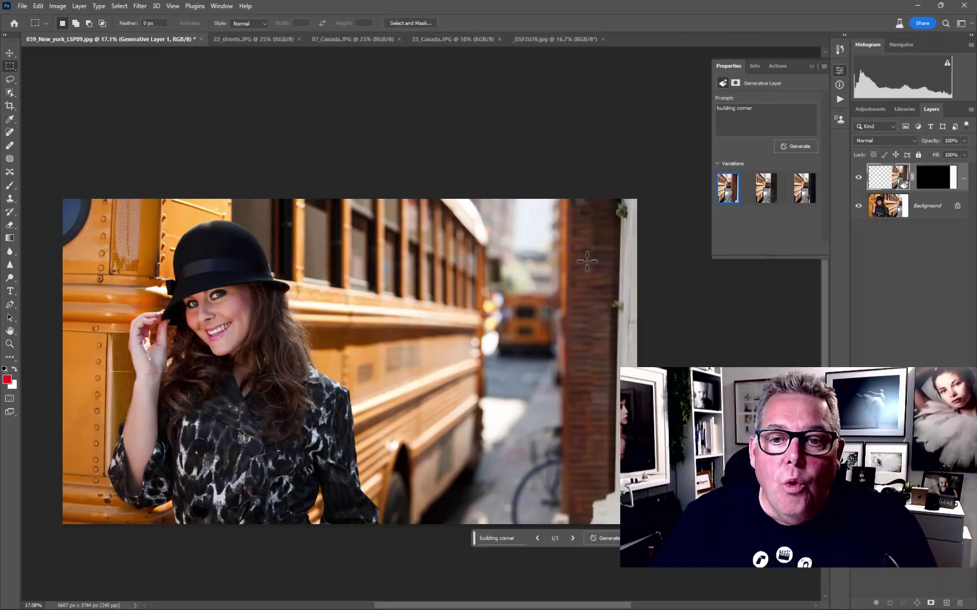
{"action": "left_click", "coordinate": [767, 205]}
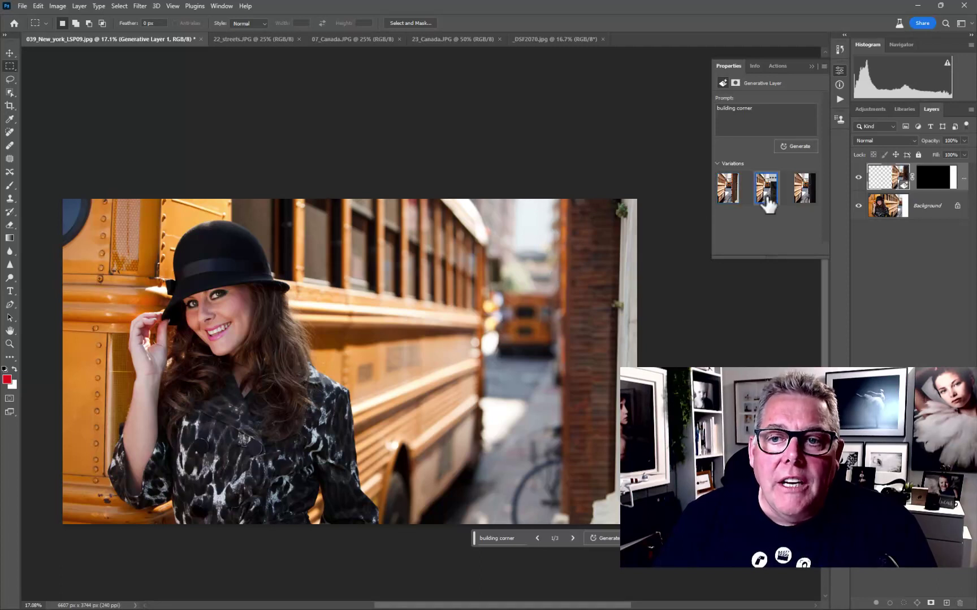
{"action": "left_click", "coordinate": [805, 197]}
{"action": "left_click", "coordinate": [730, 193]}
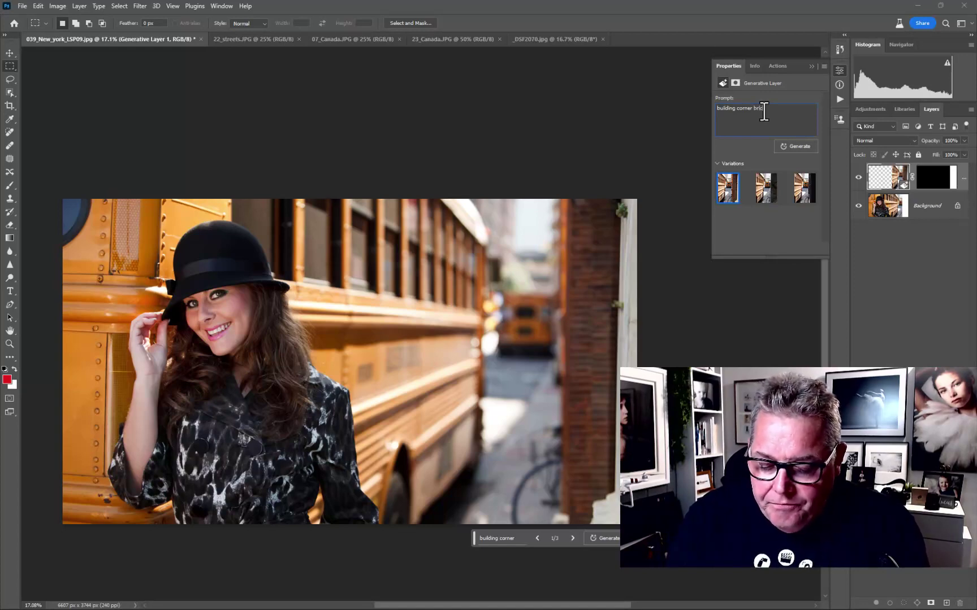
- Try the prompt "building corner bricks" for the generated strip, compare the new variations, and return to the first "building corner" variation
{"action": "type", "text": "ks"}
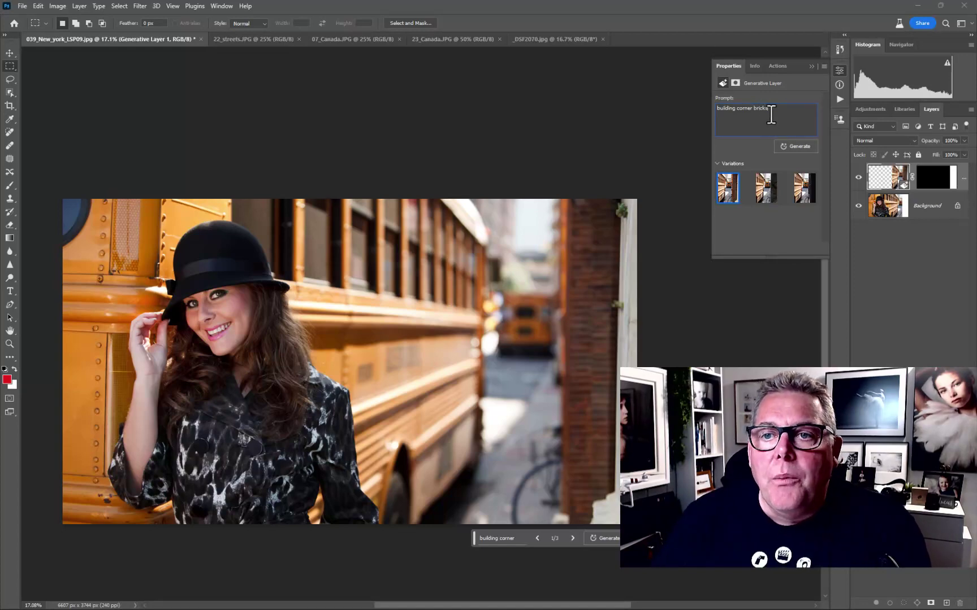
{"action": "left_click", "coordinate": [806, 146]}
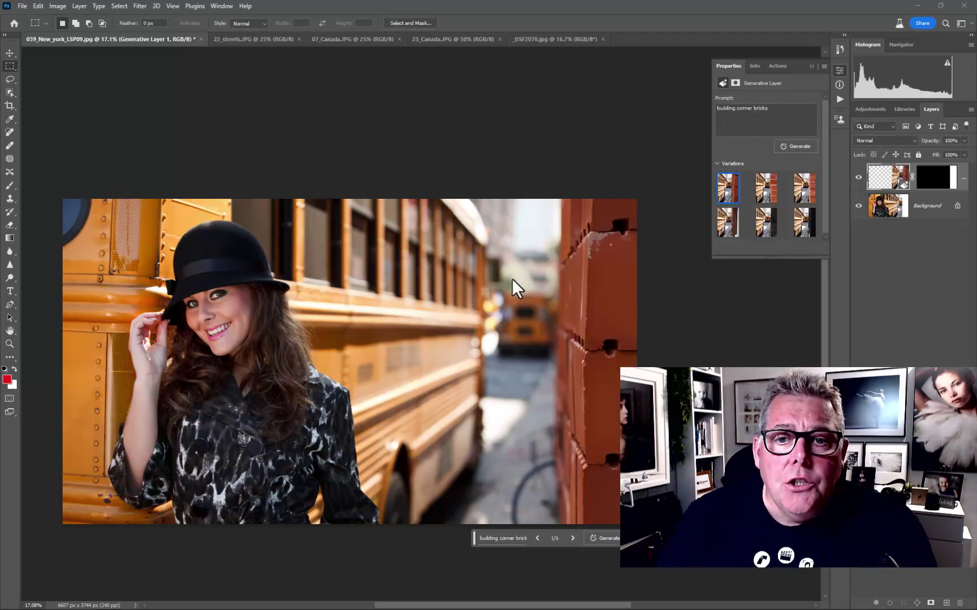
{"action": "left_click", "coordinate": [764, 195]}
{"action": "left_click", "coordinate": [802, 195]}
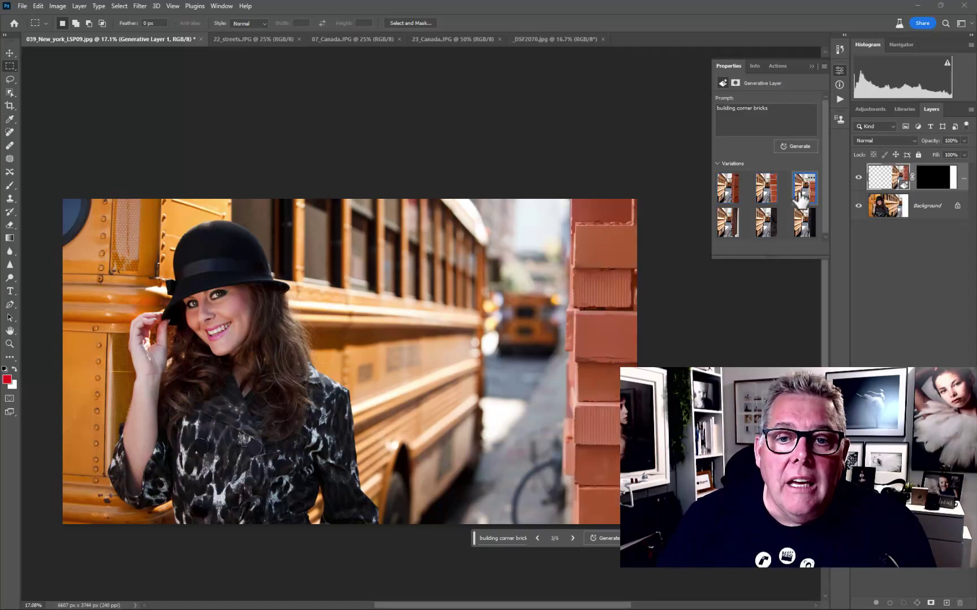
{"action": "left_click", "coordinate": [729, 227]}
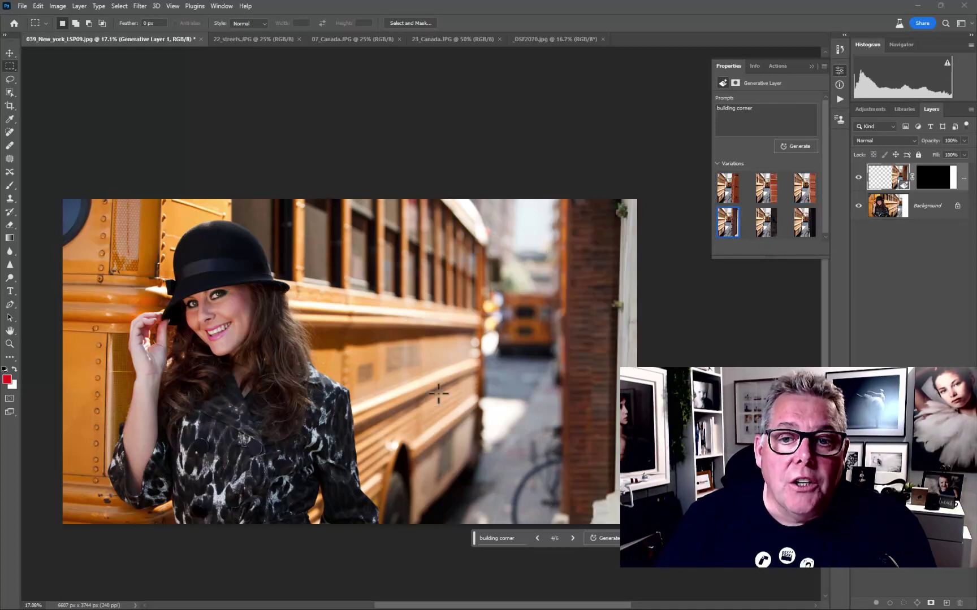
- Lasso the area around the woman's hat, fill it with the Generative Fill prompt "red hat", and choose the third variation
{"action": "left_click_drag", "start_coordinate": [447, 319], "coordinate": [514, 286]}
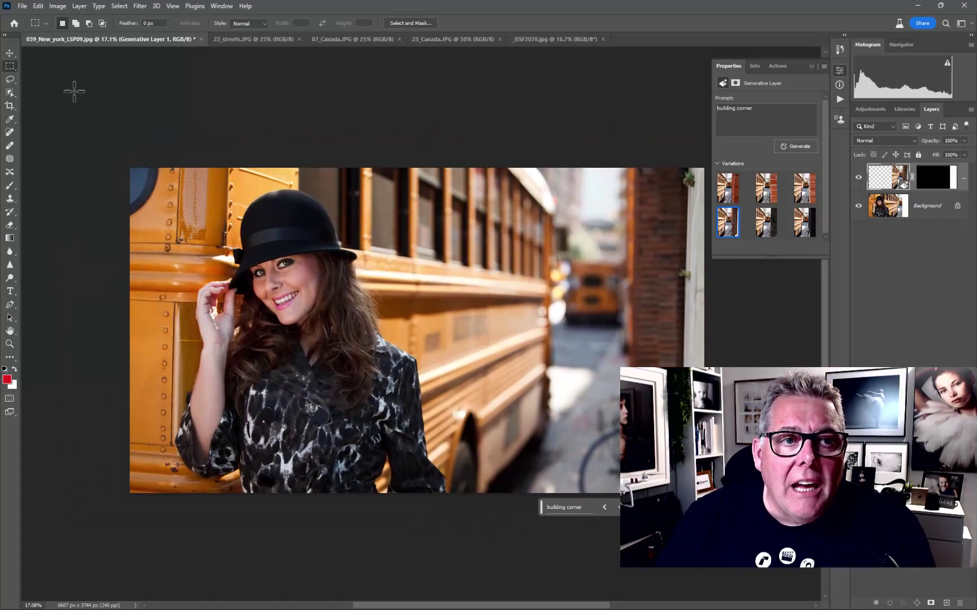
{"action": "left_click", "coordinate": [10, 79]}
{"action": "mouse_move", "coordinate": [237, 277]}
{"action": "left_mouse_down"}
{"action": "mouse_move", "coordinate": [248, 299]}
{"action": "mouse_move", "coordinate": [264, 302]}
{"action": "mouse_move", "coordinate": [263, 262]}
{"action": "mouse_move", "coordinate": [373, 271]}
{"action": "mouse_move", "coordinate": [336, 195]}
{"action": "mouse_move", "coordinate": [230, 231]}
{"action": "mouse_move", "coordinate": [225, 280]}
{"action": "mouse_move", "coordinate": [243, 305]}
{"action": "mouse_move", "coordinate": [260, 296]}
{"action": "left_mouse_up"}
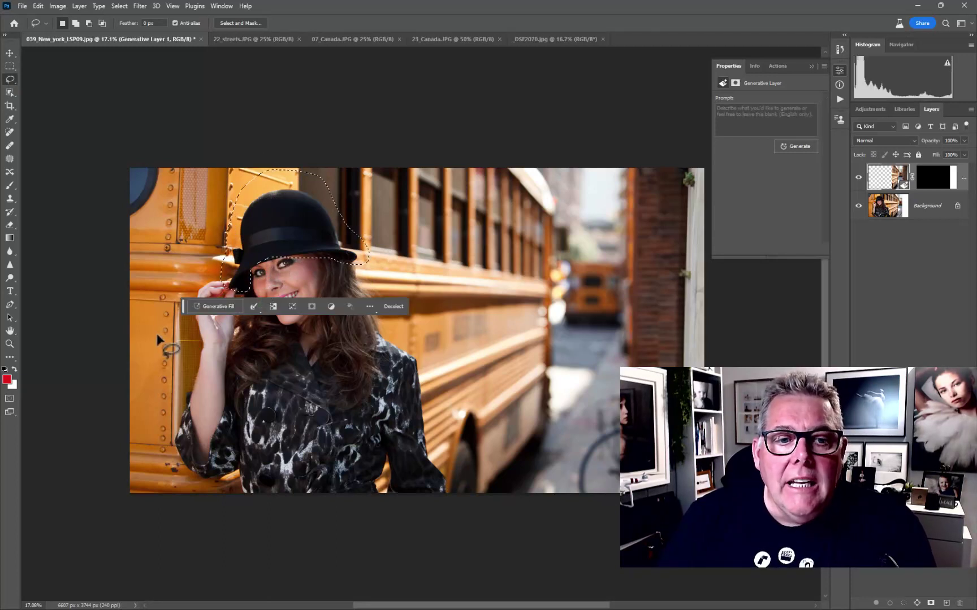
{"action": "left_click", "coordinate": [224, 308]}
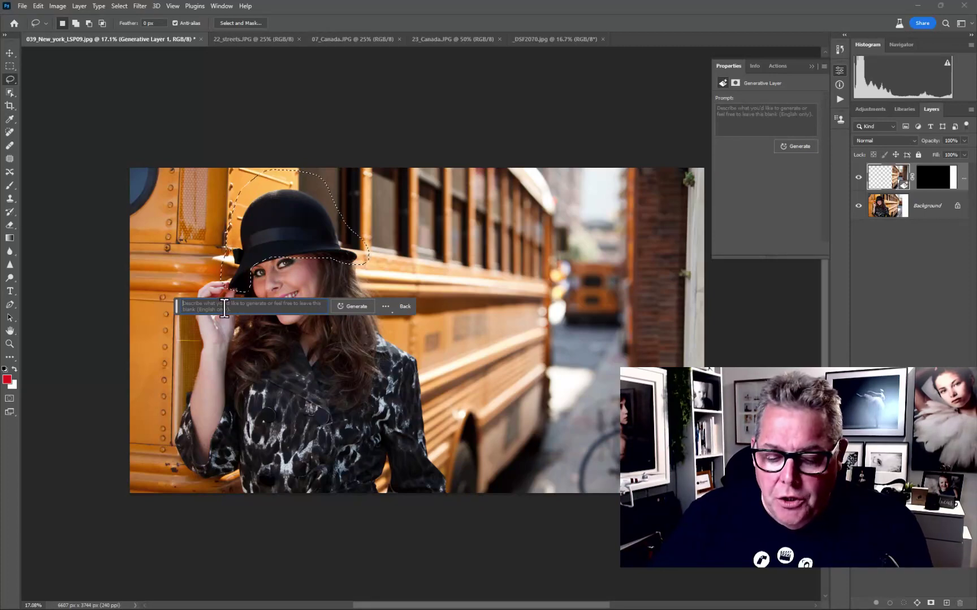
{"action": "type", "text": "red hat"}
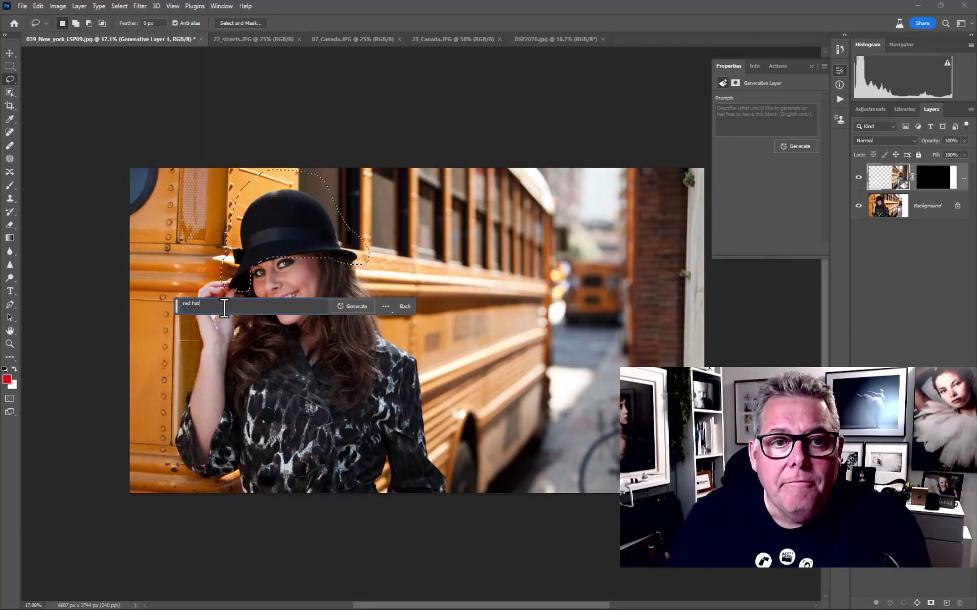
{"action": "left_click", "coordinate": [347, 307]}
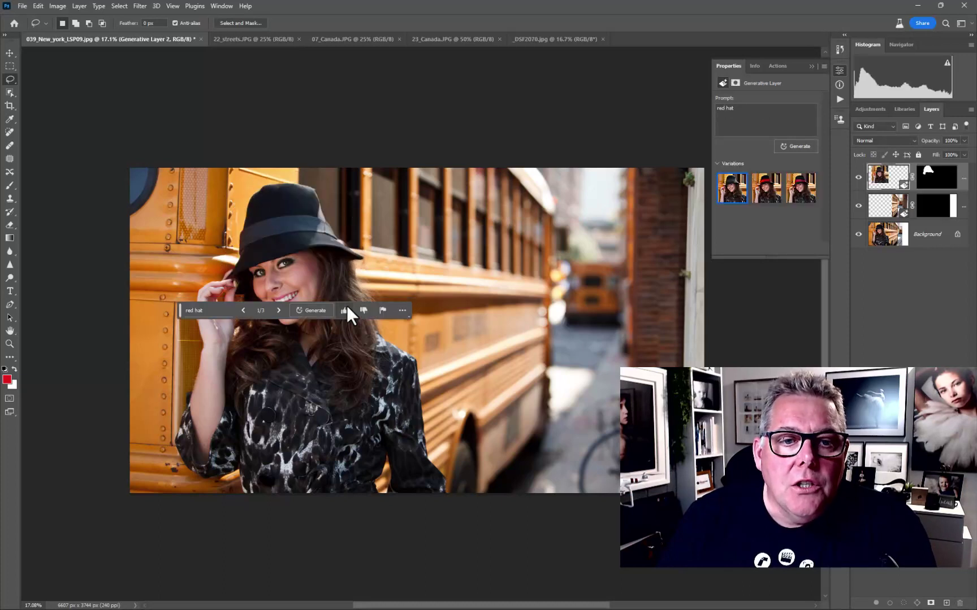
{"action": "left_click", "coordinate": [767, 188]}
{"action": "left_click", "coordinate": [812, 192]}
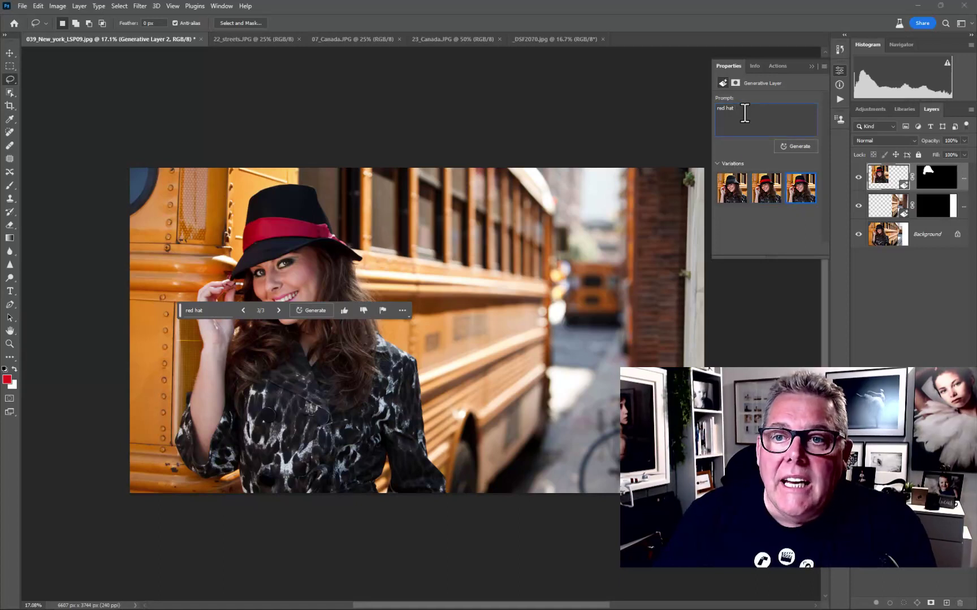
- Generate more variations from the same "red hat" prompt and choose the third new one, the black hat with a patterned band
{"action": "left_click", "coordinate": [796, 145]}
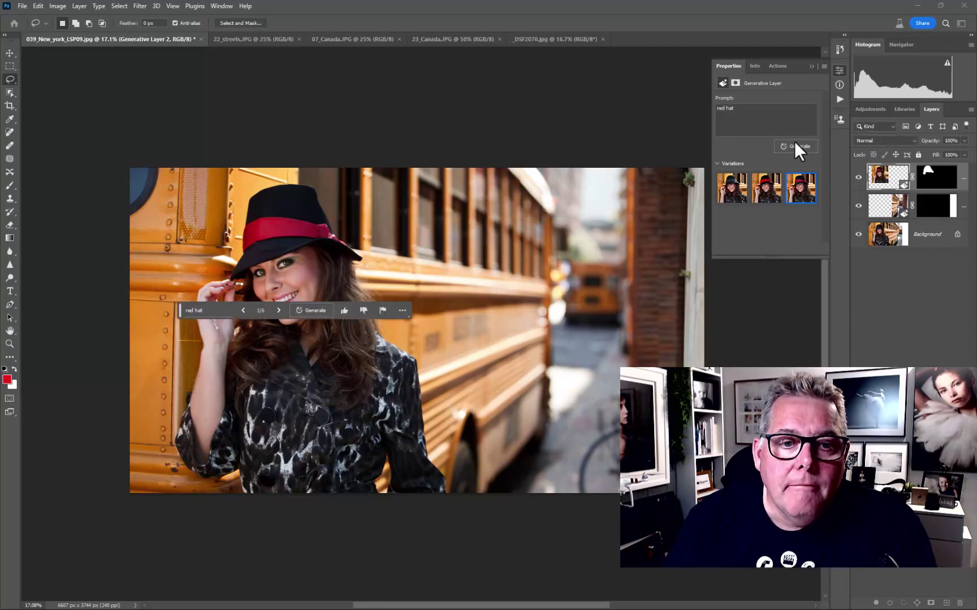
{"action": "left_click", "coordinate": [769, 196]}
{"action": "left_click", "coordinate": [796, 200]}
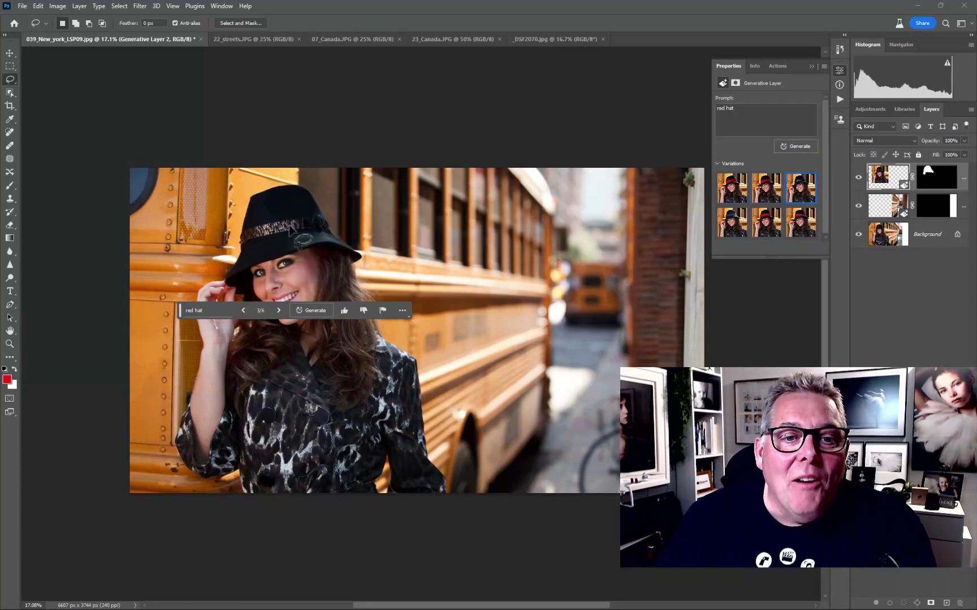
{"action": "scroll", "coordinate": [275, 229], "scroll_direction": "up", "scroll_amount": 1}
{"action": "scroll", "coordinate": [275, 230], "scroll_direction": "up", "scroll_amount": 1}
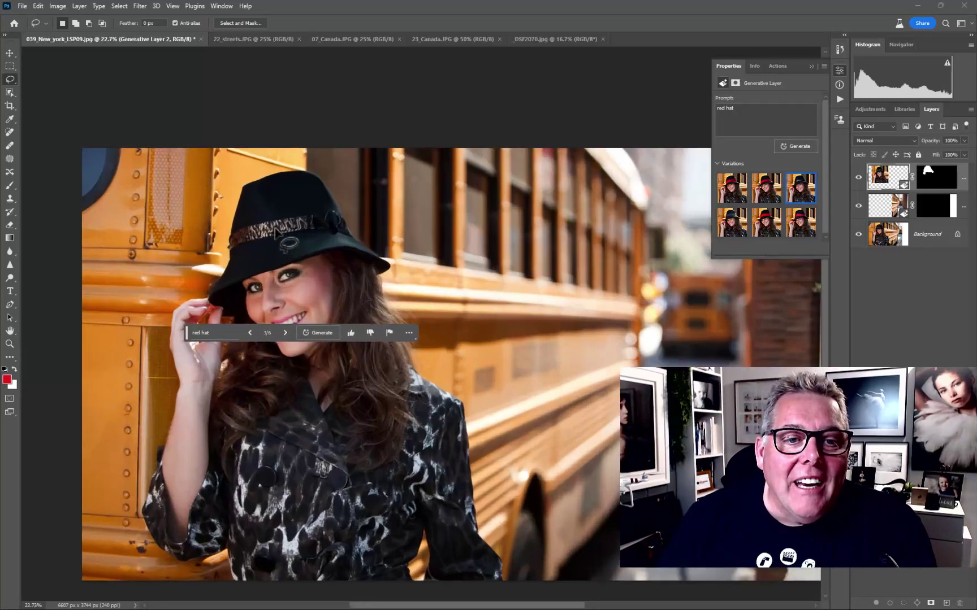
{"action": "scroll", "coordinate": [285, 496], "scroll_direction": "down", "scroll_amount": 2}
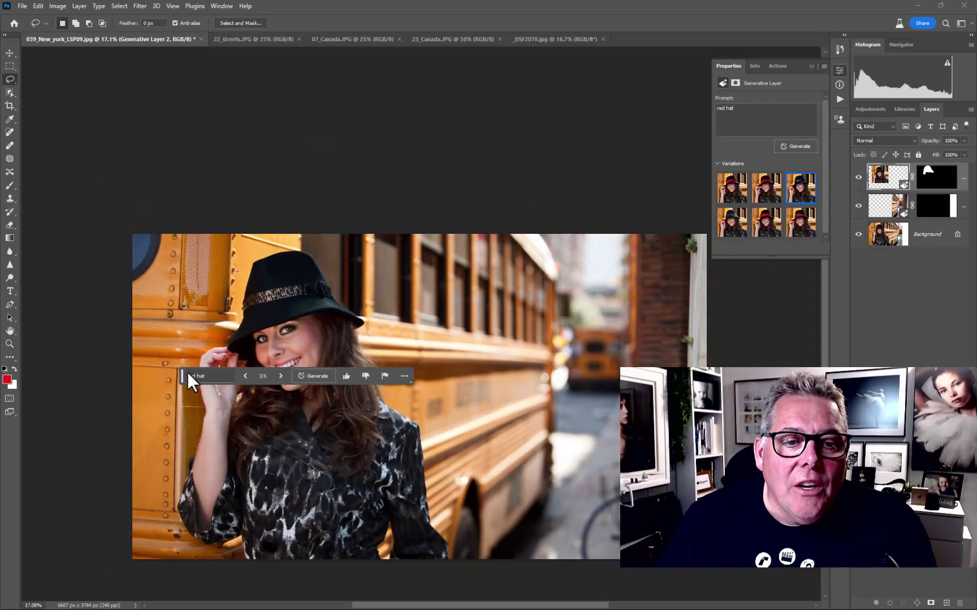
- Lasso the woman's patterned coat from the neckline and shoulders down to the photo's lower edge, including her raised sleeve
{"action": "left_click", "coordinate": [182, 485]}
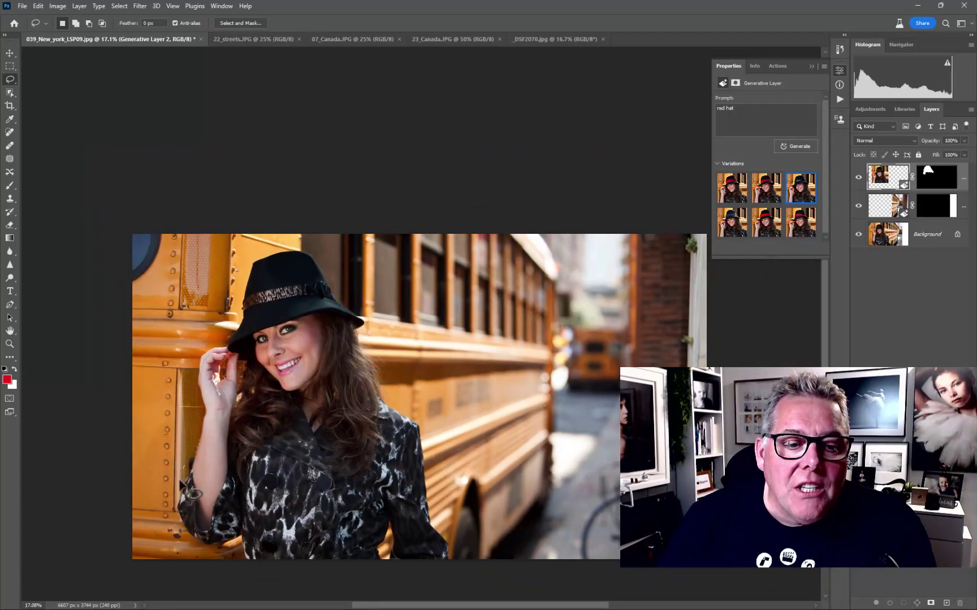
{"action": "mouse_move", "coordinate": [181, 484]}
{"action": "left_mouse_down"}
{"action": "mouse_move", "coordinate": [185, 559]}
{"action": "mouse_move", "coordinate": [227, 549]}
{"action": "mouse_move", "coordinate": [326, 594]}
{"action": "mouse_move", "coordinate": [405, 590]}
{"action": "mouse_move", "coordinate": [403, 581]}
{"action": "mouse_move", "coordinate": [455, 587]}
{"action": "mouse_move", "coordinate": [425, 451]}
{"action": "mouse_move", "coordinate": [427, 465]}
{"action": "mouse_move", "coordinate": [400, 407]}
{"action": "left_mouse_up"}
{"action": "left_click", "coordinate": [376, 407]}
{"action": "mouse_move", "coordinate": [346, 389]}
{"action": "left_mouse_down"}
{"action": "mouse_move", "coordinate": [321, 408]}
{"action": "mouse_move", "coordinate": [265, 392]}
{"action": "mouse_move", "coordinate": [247, 398]}
{"action": "mouse_move", "coordinate": [224, 490]}
{"action": "mouse_move", "coordinate": [210, 492]}
{"action": "mouse_move", "coordinate": [194, 453]}
{"action": "mouse_move", "coordinate": [161, 488]}
{"action": "mouse_move", "coordinate": [190, 566]}
{"action": "mouse_move", "coordinate": [424, 594]}
{"action": "mouse_move", "coordinate": [483, 589]}
{"action": "mouse_move", "coordinate": [419, 425]}
{"action": "left_mouse_up"}
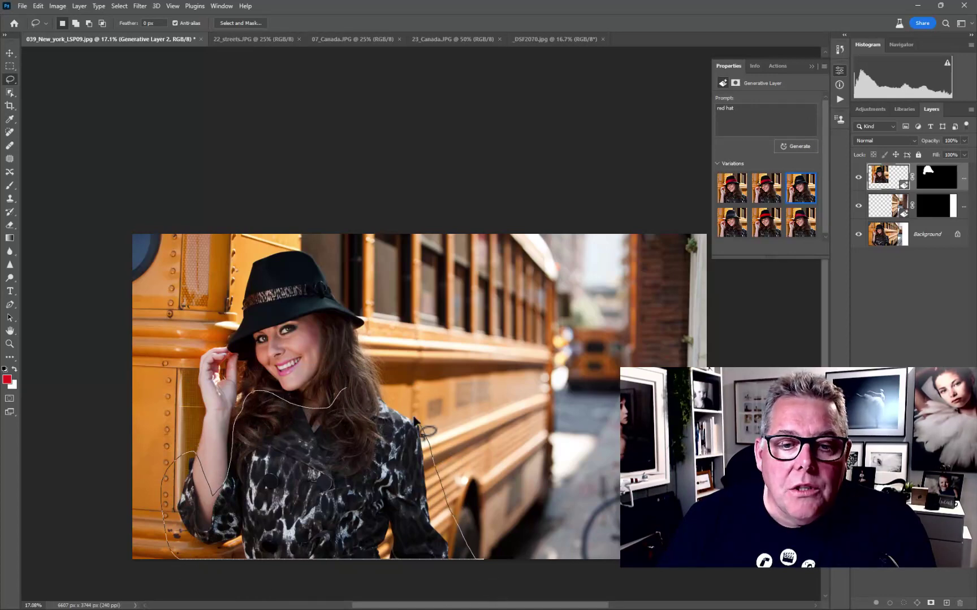
{"action": "left_click_drag", "start_coordinate": [366, 397], "coordinate": [368, 398]}
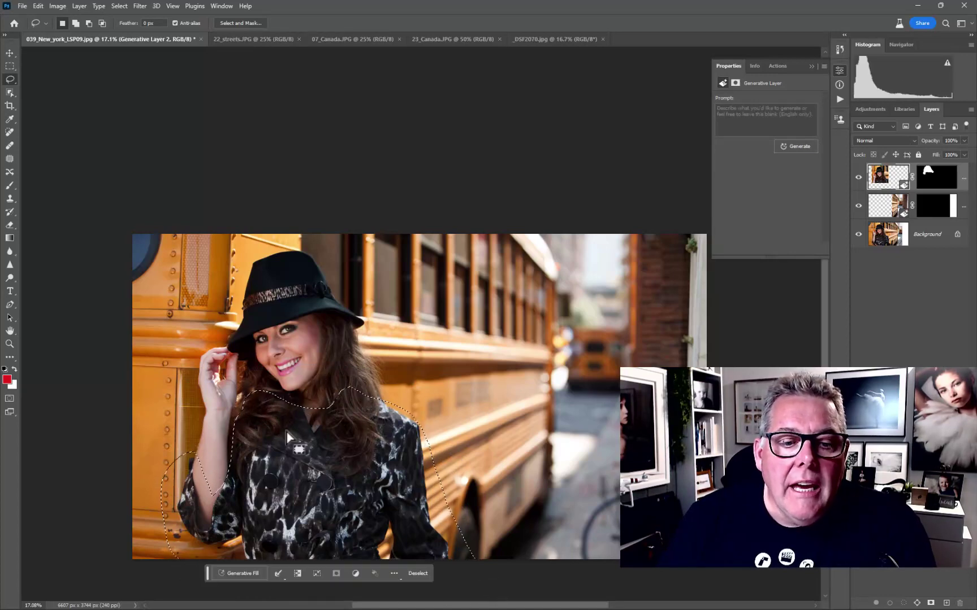
- Fill the selected clothing with the Generative Fill prompt "tank top", compare the variations and choose the third one, the black tank top
{"action": "left_click", "coordinate": [226, 572]}
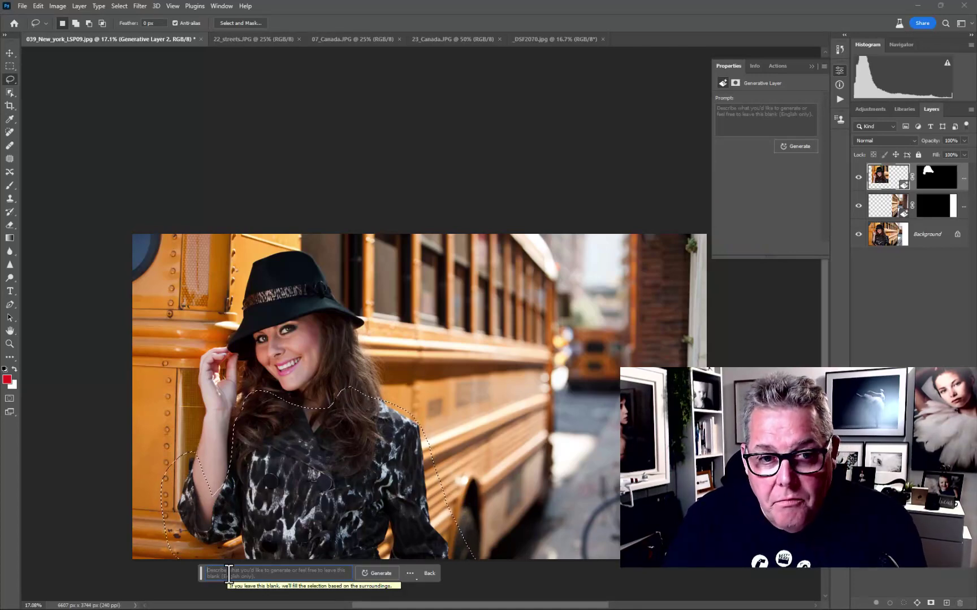
{"action": "type", "text": "tank top"}
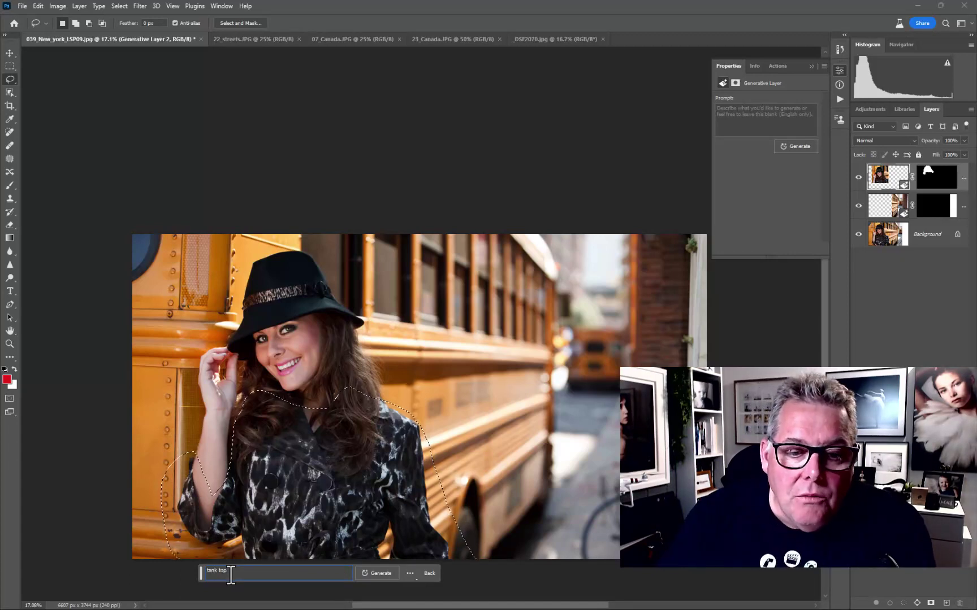
{"action": "left_click", "coordinate": [381, 573]}
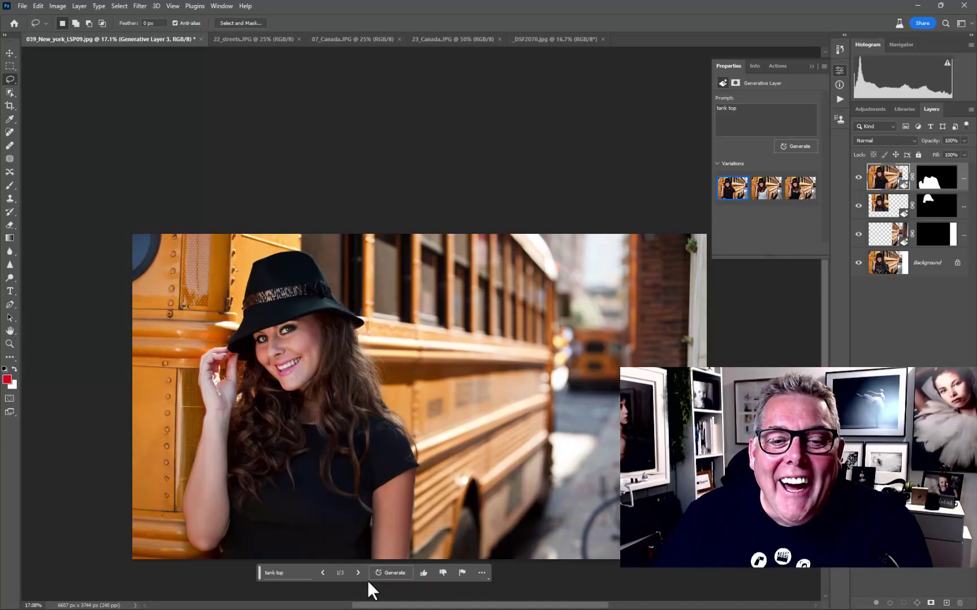
{"action": "left_click", "coordinate": [771, 202]}
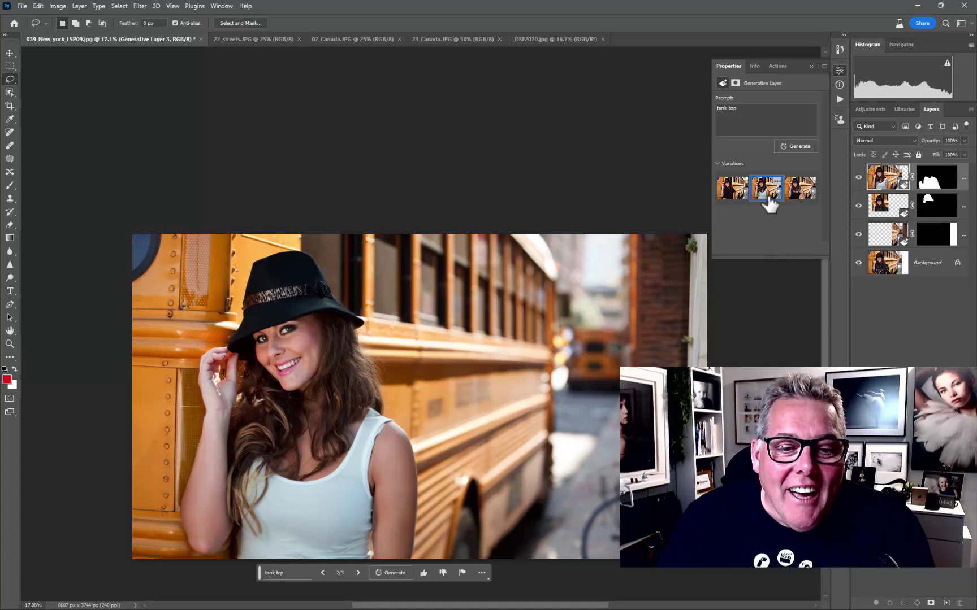
{"action": "left_click", "coordinate": [797, 194]}
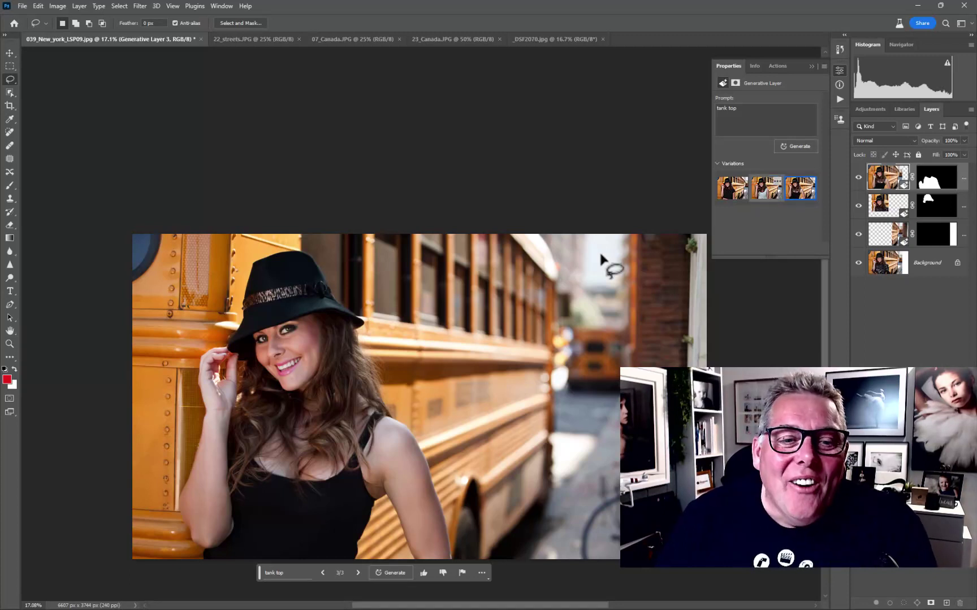
- Lasso loosely around the woman and her hat, and invert the selection so that the background is selected
{"action": "mouse_move", "coordinate": [199, 566]}
{"action": "left_mouse_down"}
{"action": "mouse_move", "coordinate": [171, 502]}
{"action": "mouse_move", "coordinate": [185, 442]}
{"action": "mouse_move", "coordinate": [183, 372]}
{"action": "mouse_move", "coordinate": [266, 247]}
{"action": "mouse_move", "coordinate": [303, 240]}
{"action": "mouse_move", "coordinate": [337, 264]}
{"action": "mouse_move", "coordinate": [379, 323]}
{"action": "mouse_move", "coordinate": [387, 377]}
{"action": "mouse_move", "coordinate": [444, 475]}
{"action": "mouse_move", "coordinate": [451, 564]}
{"action": "mouse_move", "coordinate": [443, 571]}
{"action": "mouse_move", "coordinate": [409, 557]}
{"action": "mouse_move", "coordinate": [380, 520]}
{"action": "mouse_move", "coordinate": [367, 567]}
{"action": "mouse_move", "coordinate": [203, 577]}
{"action": "left_mouse_up"}
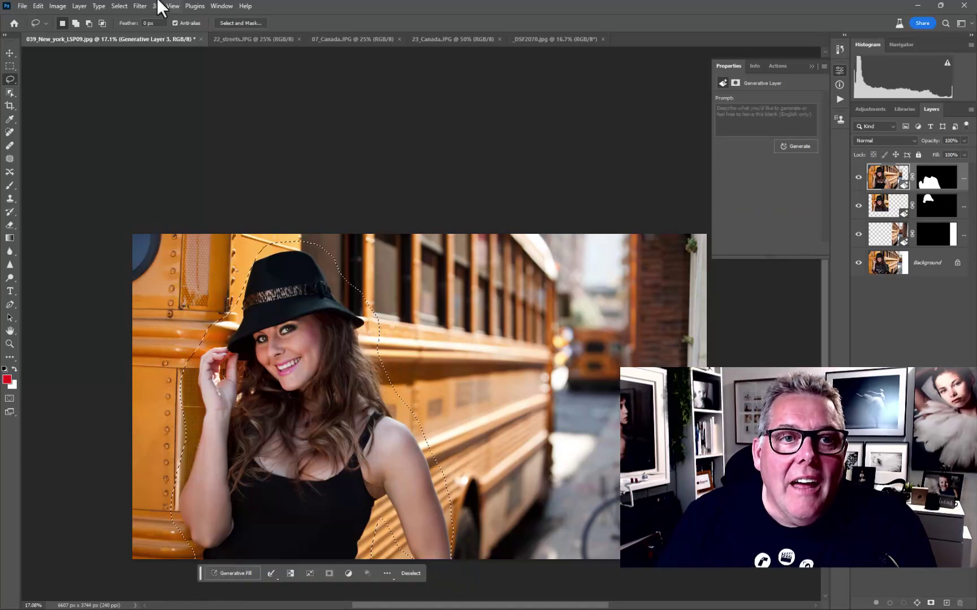
{"action": "left_click", "coordinate": [119, 6]}
{"action": "left_click", "coordinate": [121, 44]}
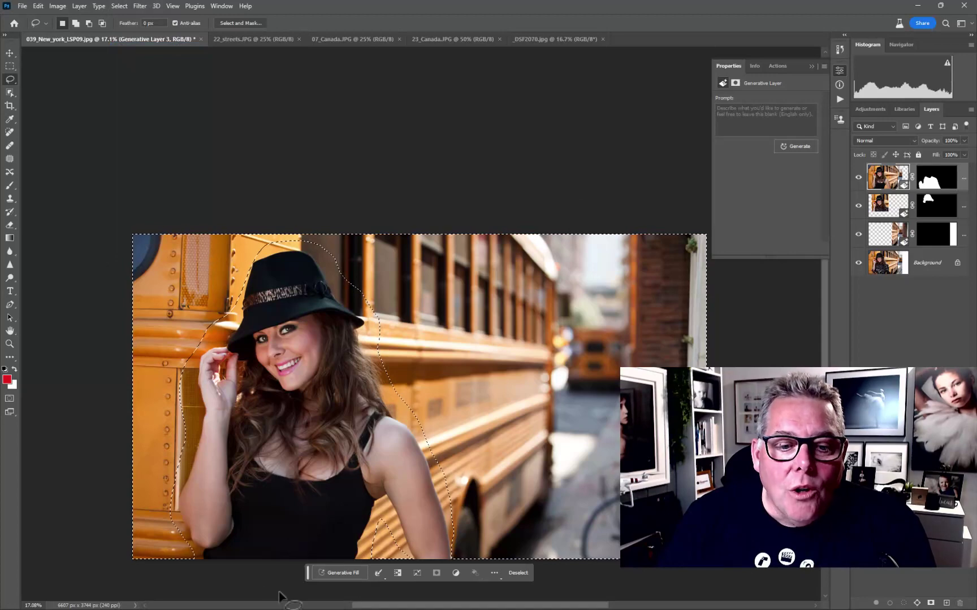
- Replace the selected background with the Generative Fill prompt "new york street", compare the variations and choose the third one
{"action": "left_click", "coordinate": [338, 573]}
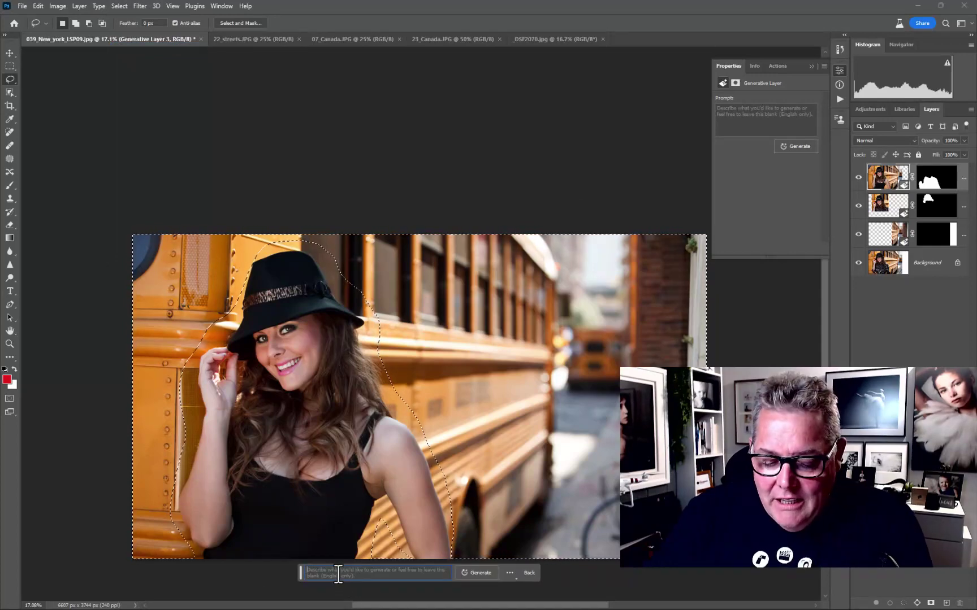
{"action": "type", "text": "new"}
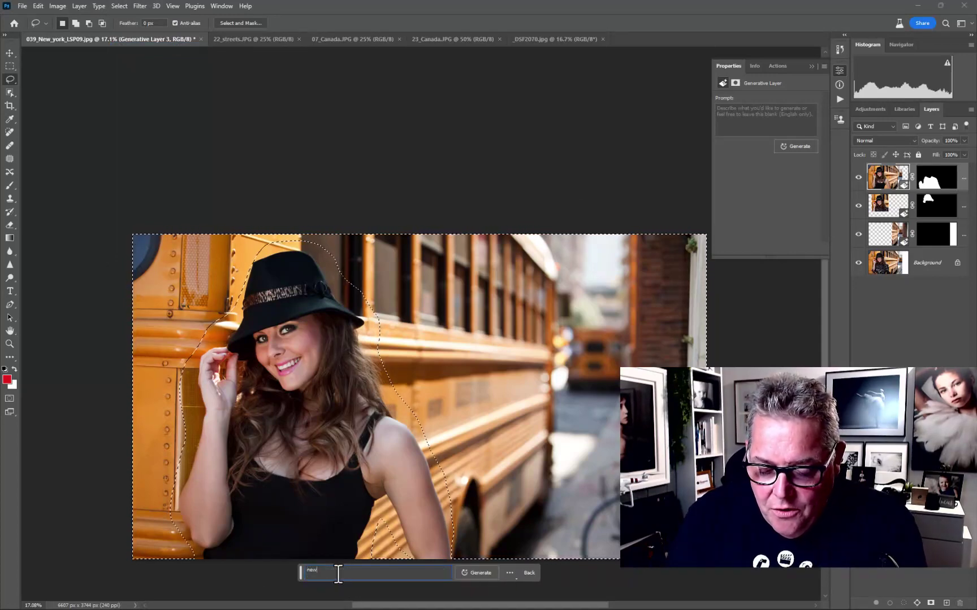
{"action": "type", "text": "york street"}
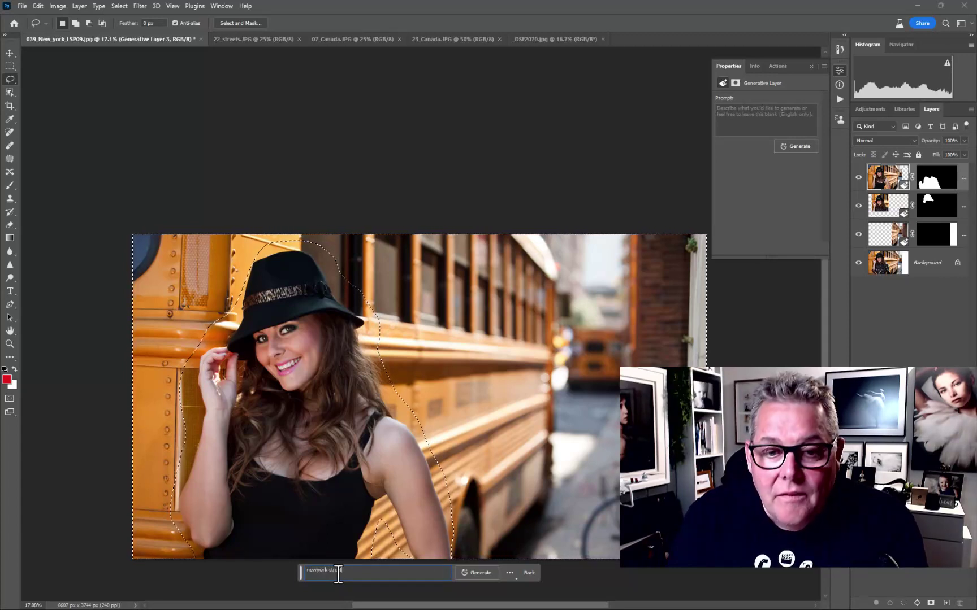
{"action": "left_click", "coordinate": [316, 570]}
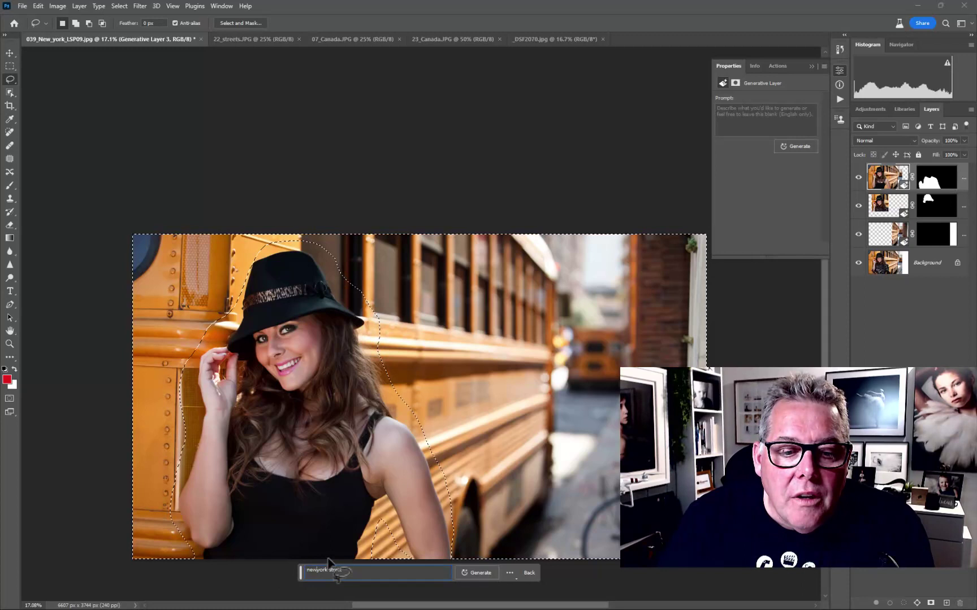
{"action": "left_click", "coordinate": [474, 573]}
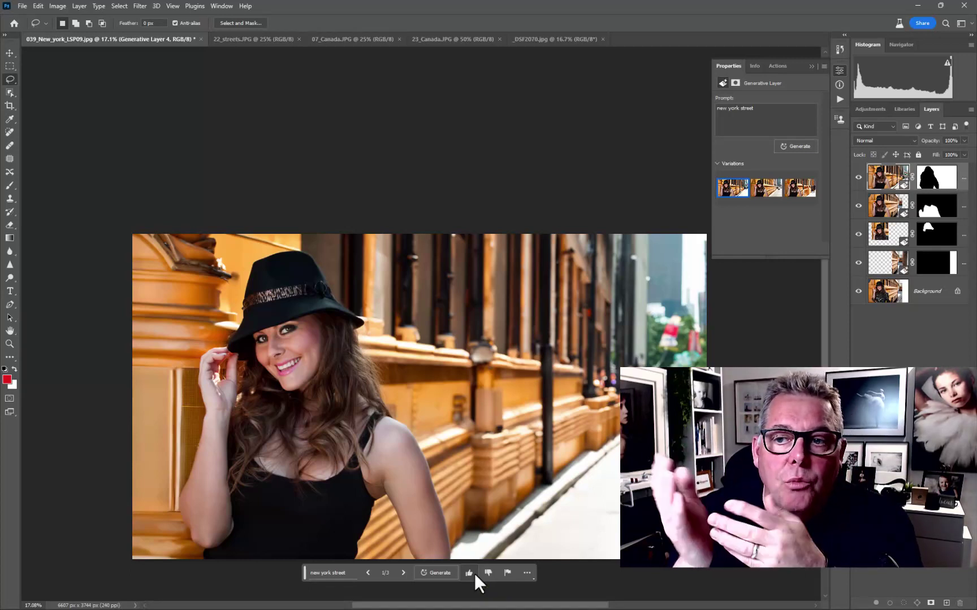
{"action": "left_click", "coordinate": [760, 192]}
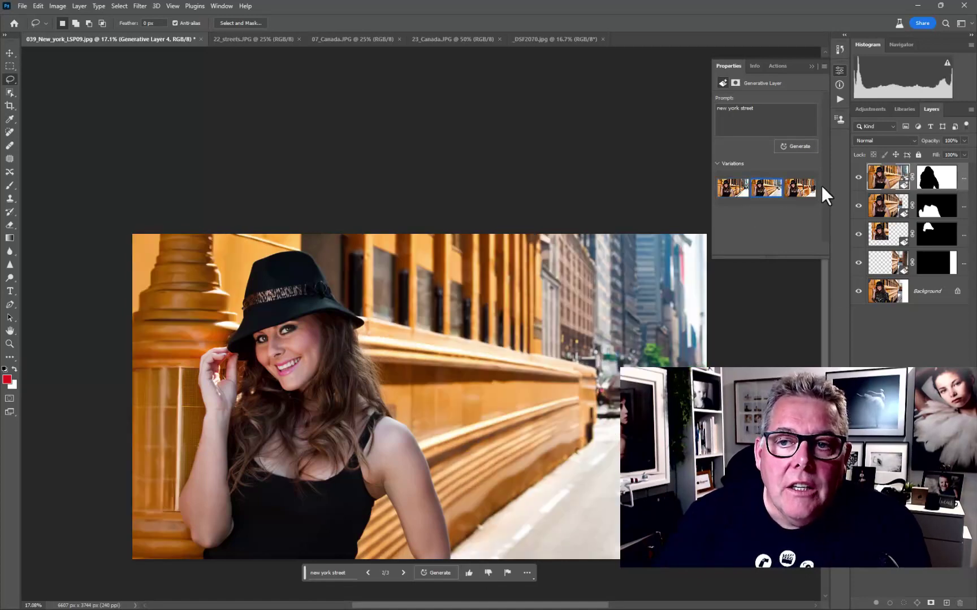
{"action": "left_click", "coordinate": [799, 190]}
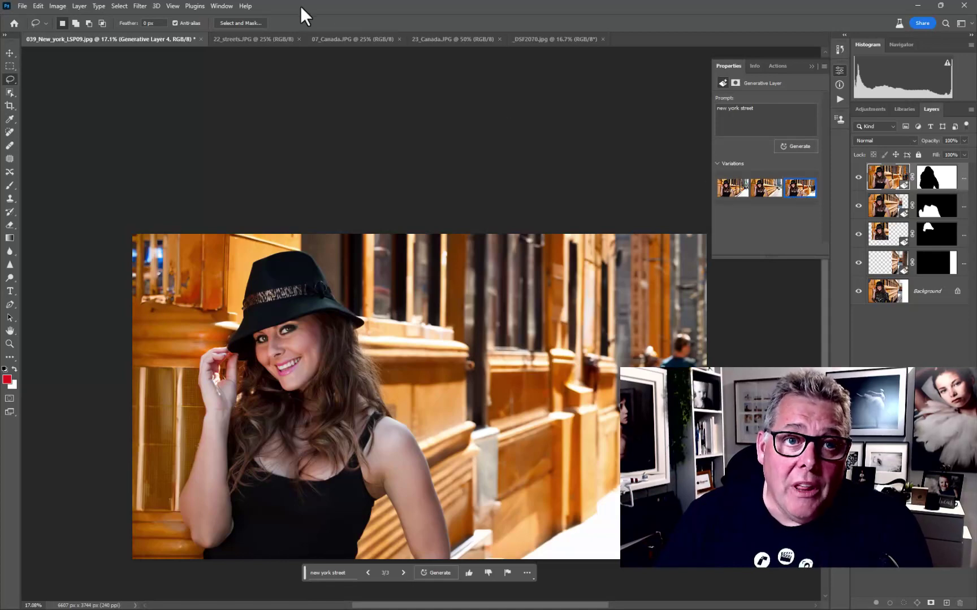
- In 22_streets.JPG, lasso loosely around the man in the green hoodie and invert the selection to the background
{"action": "left_click", "coordinate": [257, 38]}
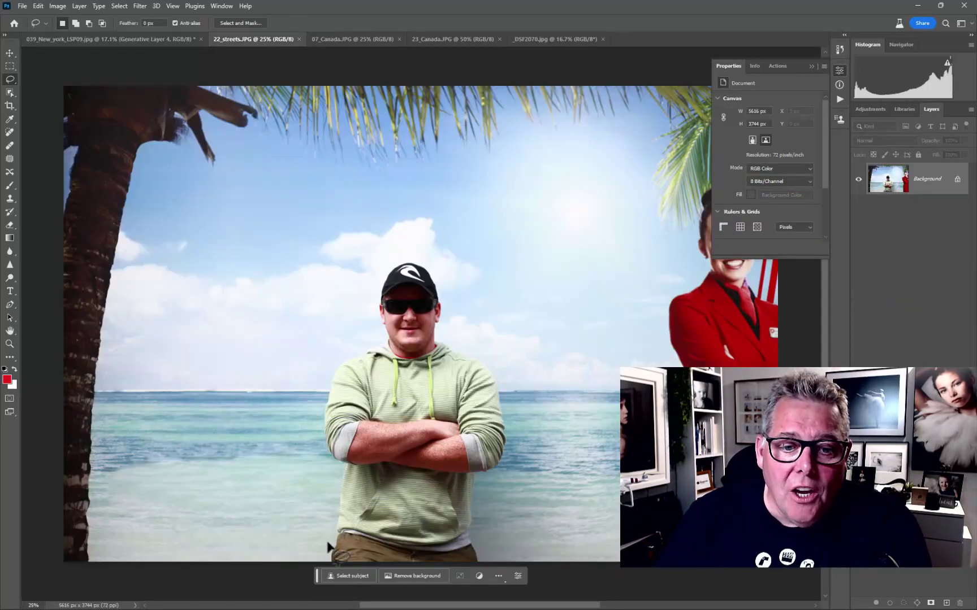
{"action": "mouse_move", "coordinate": [326, 559]}
{"action": "left_mouse_down"}
{"action": "mouse_move", "coordinate": [334, 481]}
{"action": "mouse_move", "coordinate": [316, 384]}
{"action": "mouse_move", "coordinate": [331, 340]}
{"action": "mouse_move", "coordinate": [362, 331]}
{"action": "mouse_move", "coordinate": [388, 255]}
{"action": "mouse_move", "coordinate": [427, 254]}
{"action": "mouse_move", "coordinate": [449, 274]}
{"action": "mouse_move", "coordinate": [457, 331]}
{"action": "mouse_move", "coordinate": [496, 364]}
{"action": "mouse_move", "coordinate": [513, 414]}
{"action": "mouse_move", "coordinate": [508, 462]}
{"action": "mouse_move", "coordinate": [481, 506]}
{"action": "mouse_move", "coordinate": [495, 561]}
{"action": "mouse_move", "coordinate": [460, 574]}
{"action": "mouse_move", "coordinate": [322, 585]}
{"action": "left_mouse_up"}
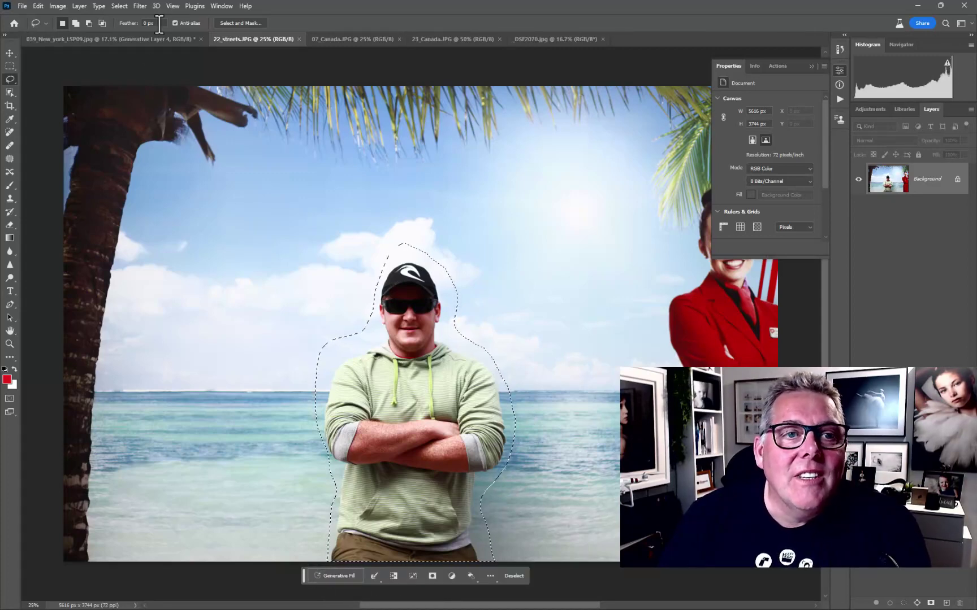
{"action": "left_click", "coordinate": [119, 5]}
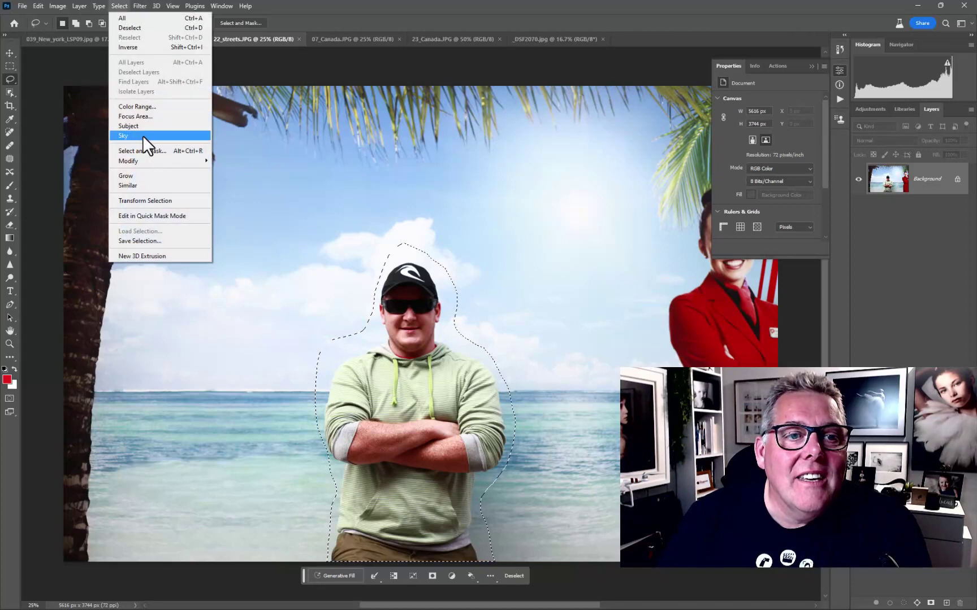
{"action": "left_click", "coordinate": [135, 48]}
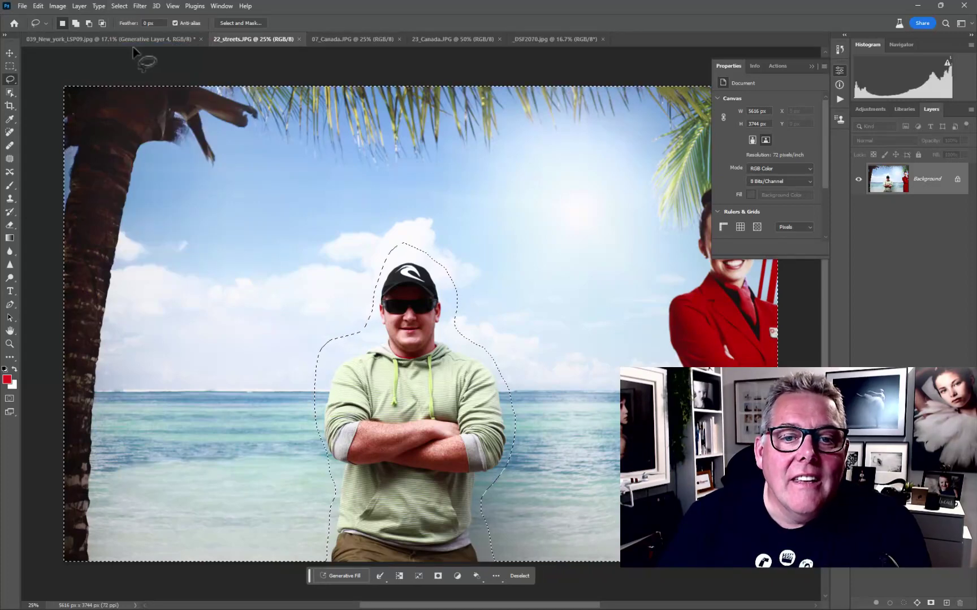
- Replace the selected beach background with the Generative Fill prompt "city scape with bridge", compare the variations and choose the third one
{"action": "left_click", "coordinate": [337, 576]}
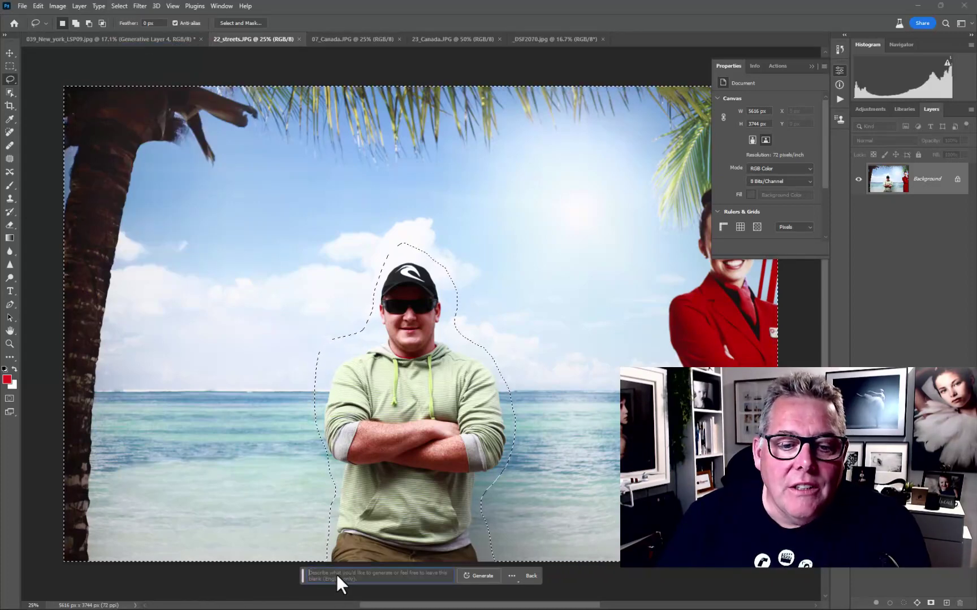
{"action": "type", "text": "cl"}
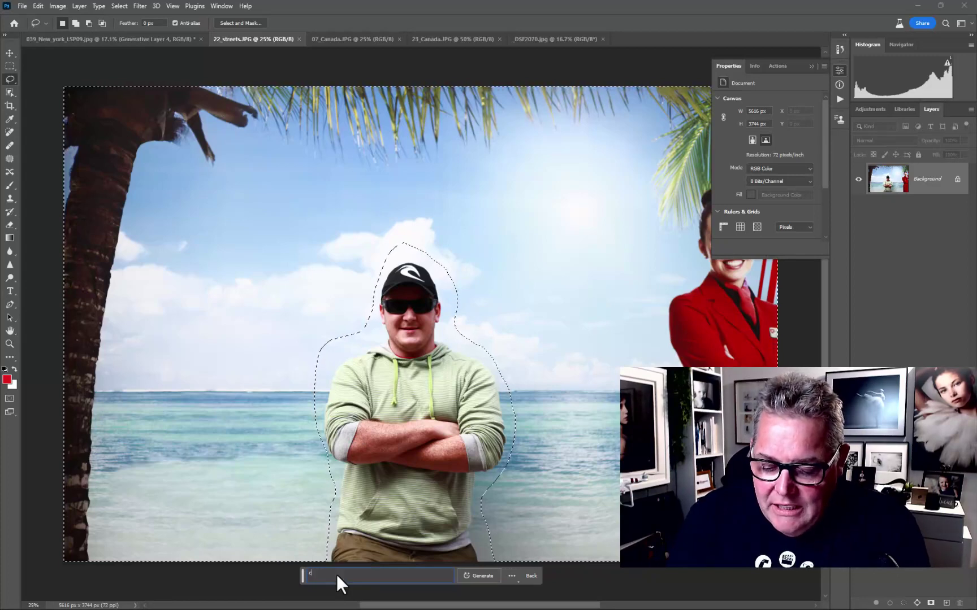
{"action": "type", "text": "ty "}
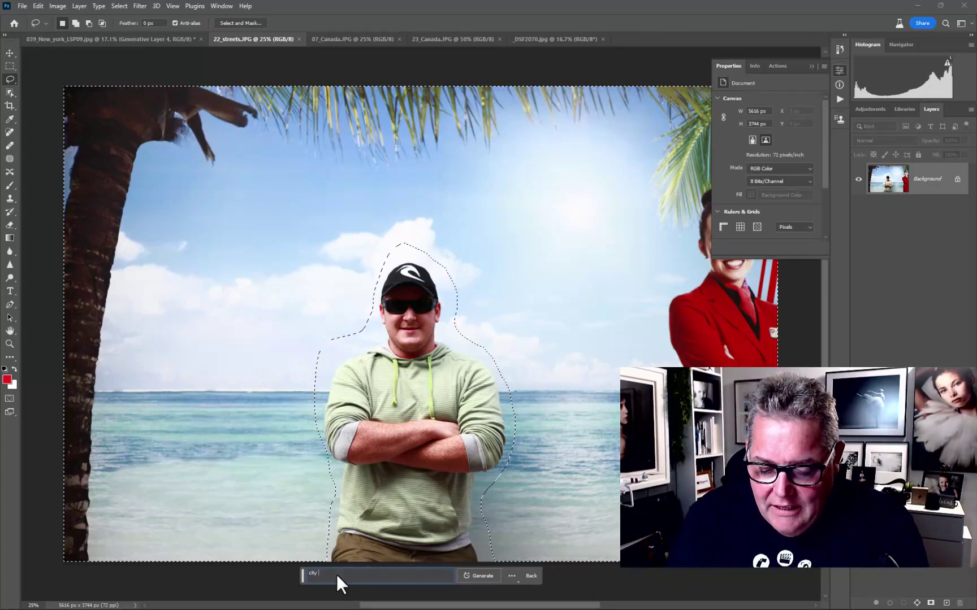
{"action": "type", "text": "s"}
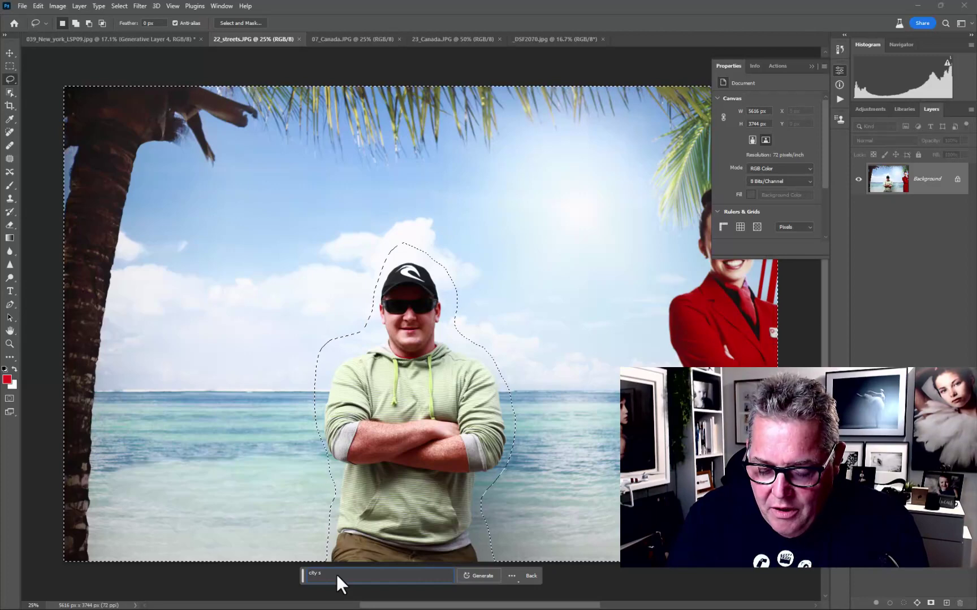
{"action": "type", "text": "cape"}
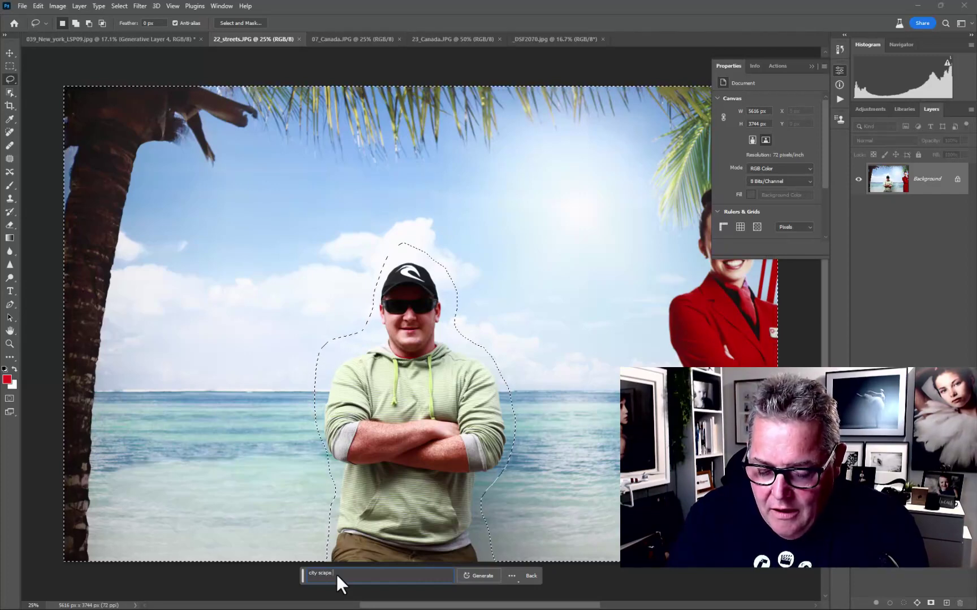
{"action": "type", "text": " with bridge"}
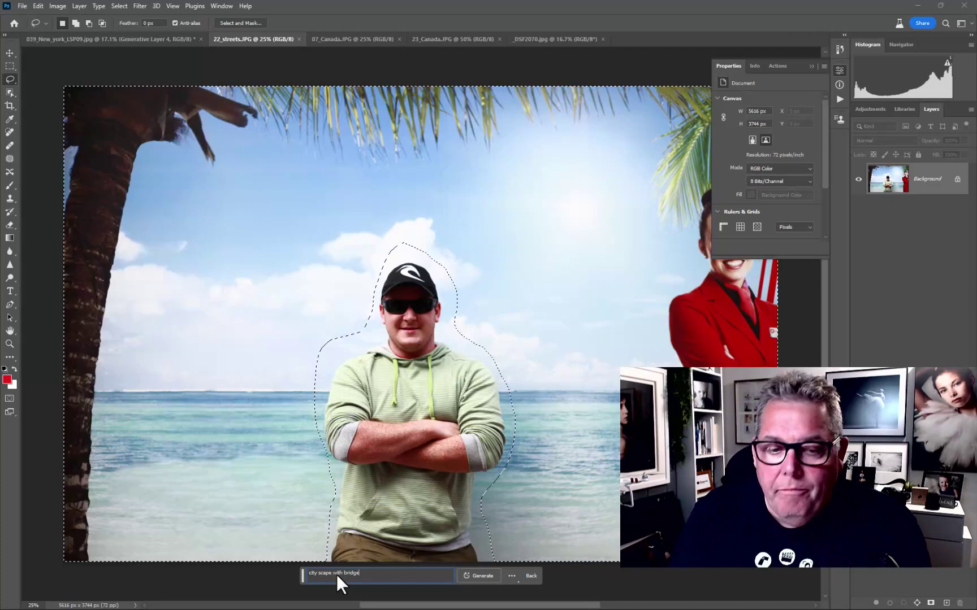
{"action": "key", "text": "Return"}
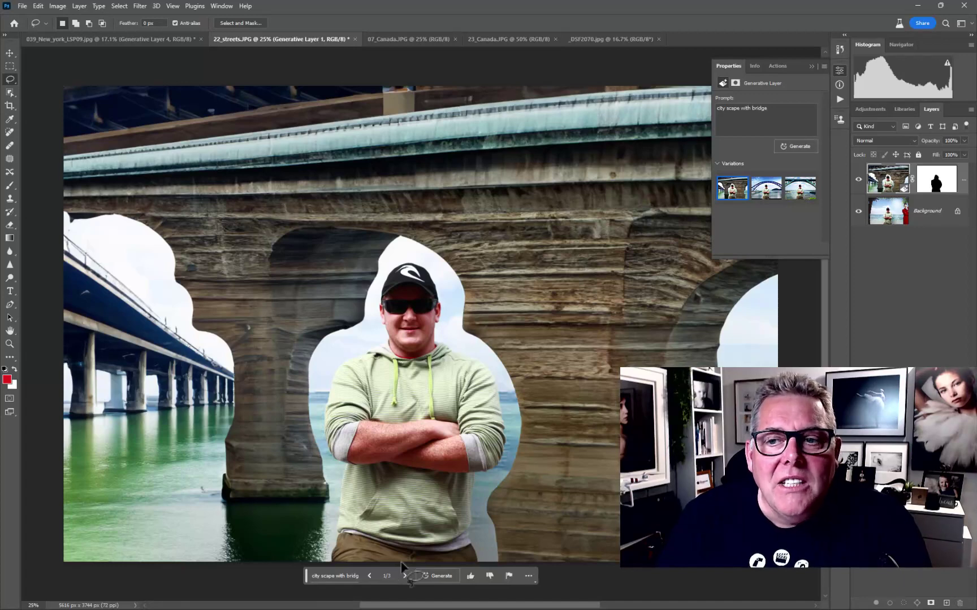
{"action": "left_click", "coordinate": [764, 192]}
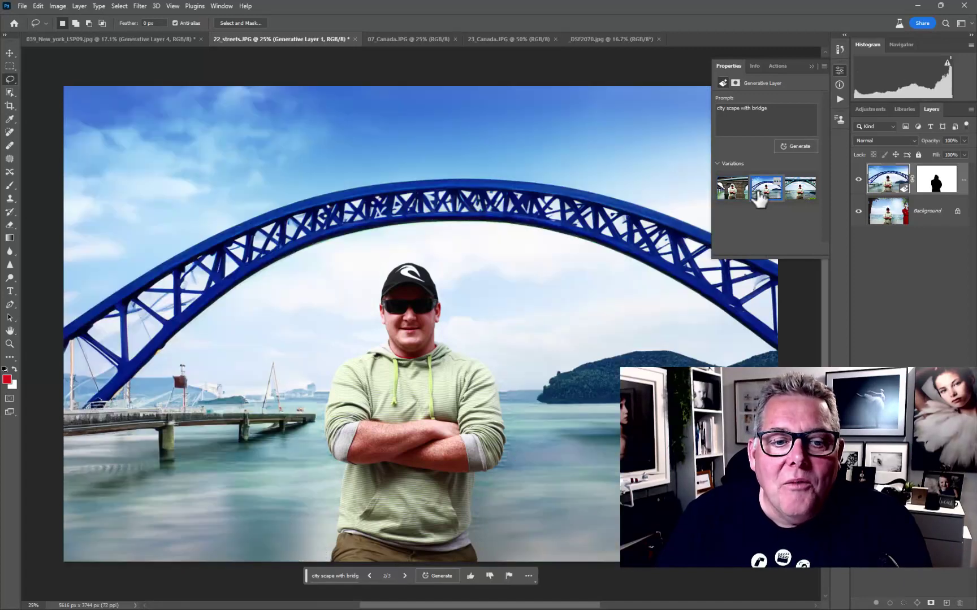
{"action": "left_click", "coordinate": [800, 192]}
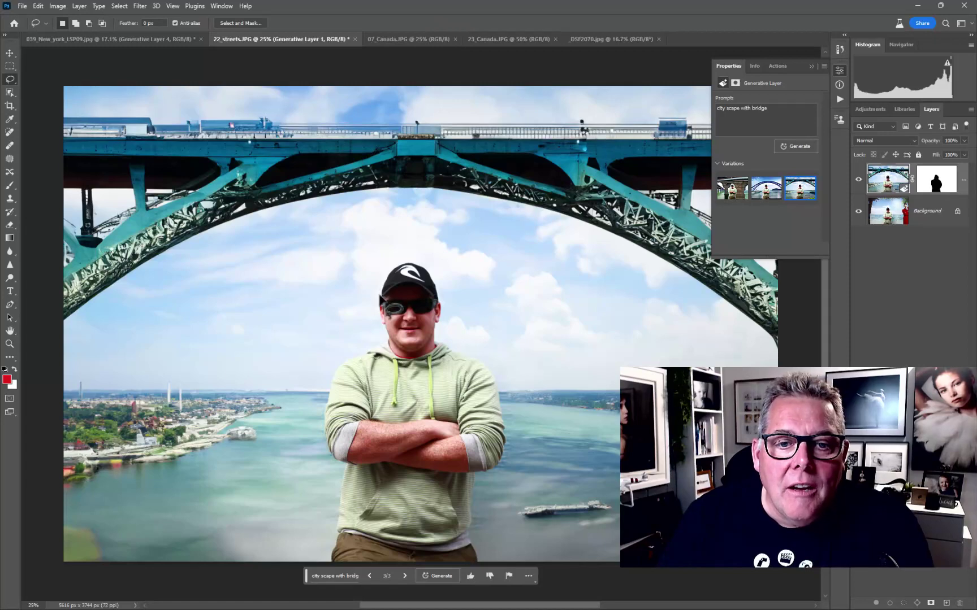
- Lasso the man's black cap, fill it with the Generative Fill prompt "red baseball cap", and choose the second variation
{"action": "mouse_move", "coordinate": [383, 309]}
{"action": "left_mouse_down"}
{"action": "mouse_move", "coordinate": [418, 289]}
{"action": "mouse_move", "coordinate": [438, 300]}
{"action": "mouse_move", "coordinate": [436, 272]}
{"action": "mouse_move", "coordinate": [423, 260]}
{"action": "mouse_move", "coordinate": [395, 261]}
{"action": "mouse_move", "coordinate": [384, 306]}
{"action": "left_mouse_up"}
{"action": "left_click", "coordinate": [337, 313]}
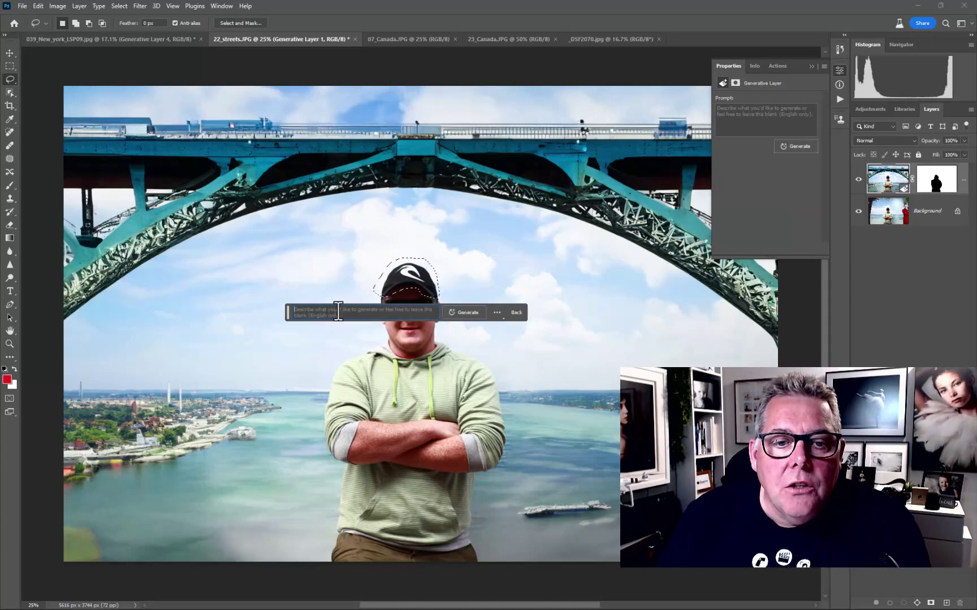
{"action": "type", "text": "t"}
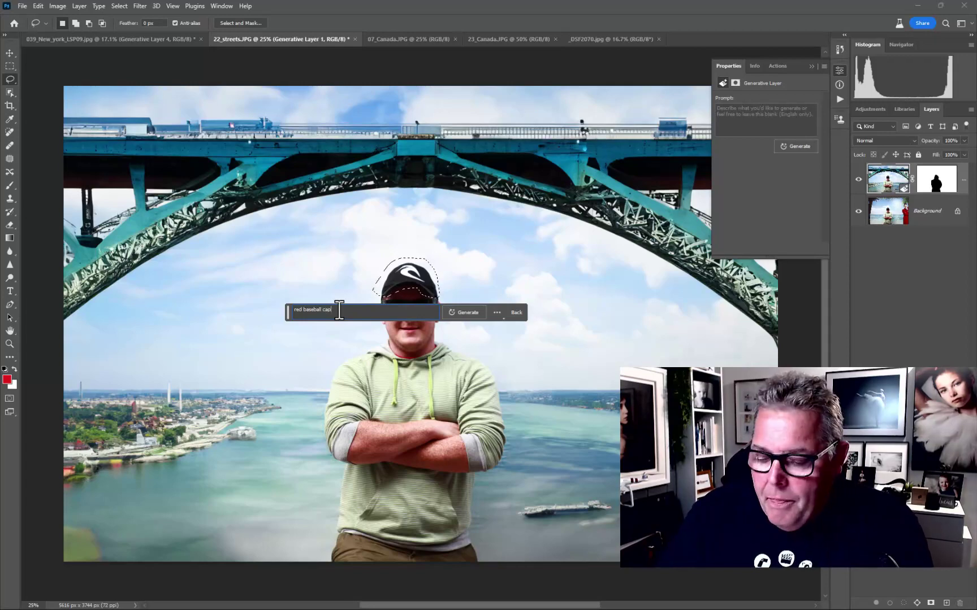
{"action": "key", "text": "Return"}
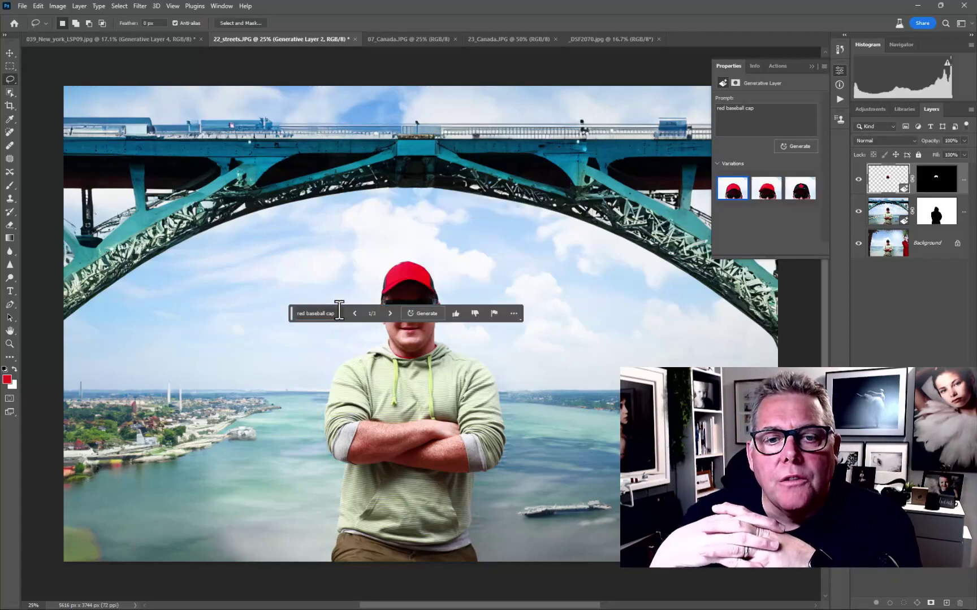
{"action": "left_click_drag", "start_coordinate": [290, 315], "coordinate": [531, 331]}
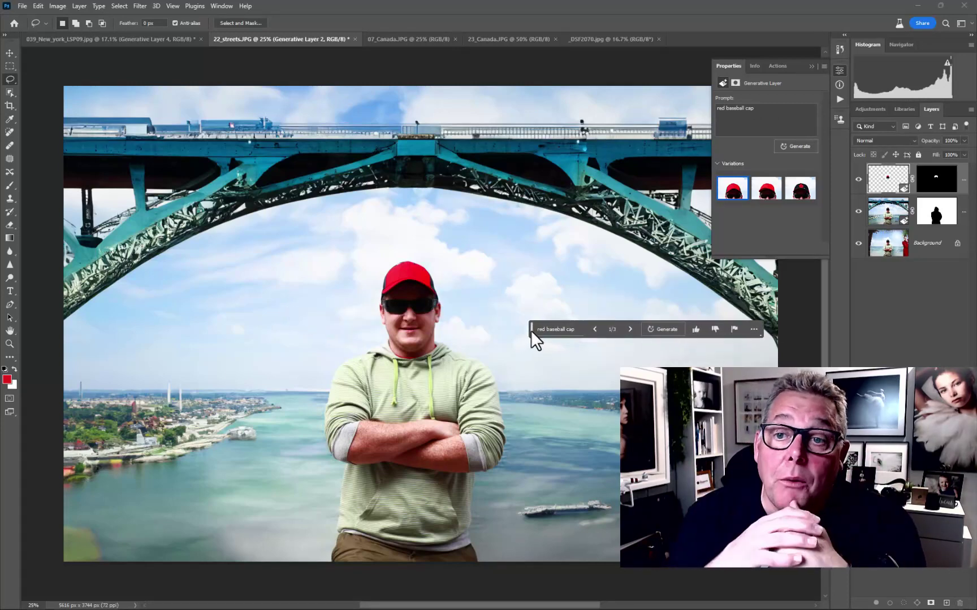
{"action": "left_click", "coordinate": [763, 195]}
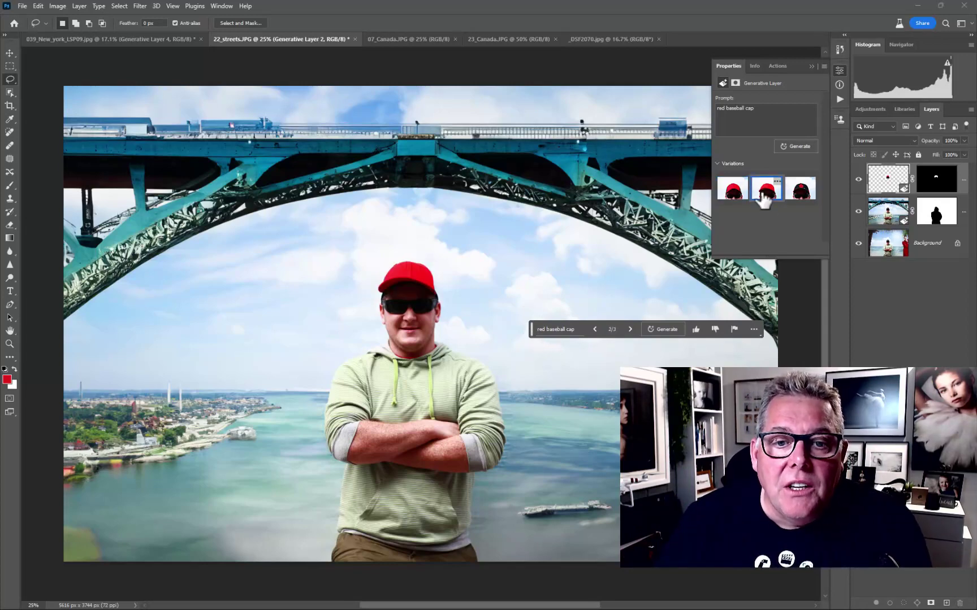
- Compare the three red baseball cap variations on the man's head and choose the first one
{"action": "left_click", "coordinate": [811, 182]}
{"action": "left_click", "coordinate": [806, 186]}
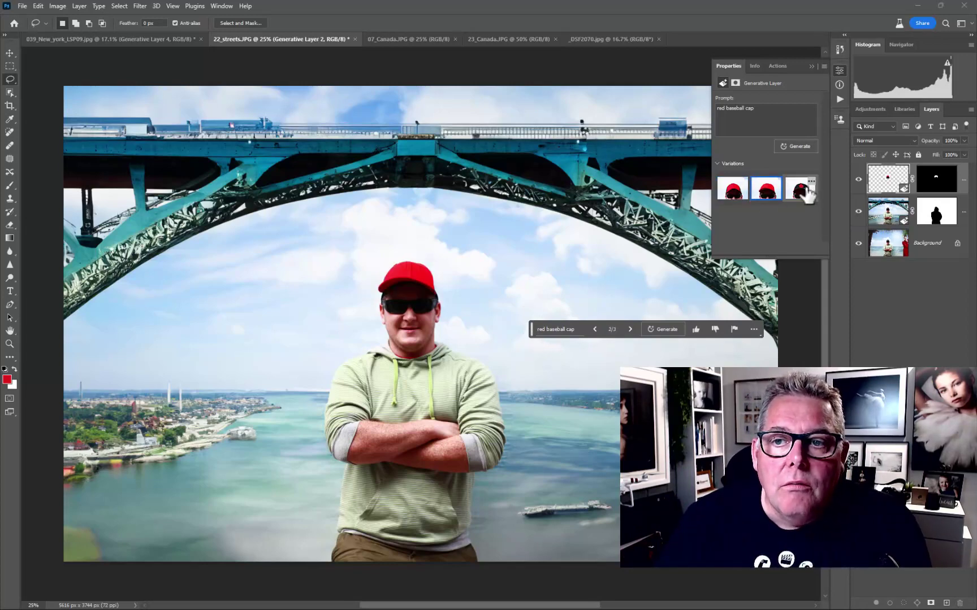
{"action": "left_click", "coordinate": [801, 195]}
{"action": "left_click", "coordinate": [735, 192]}
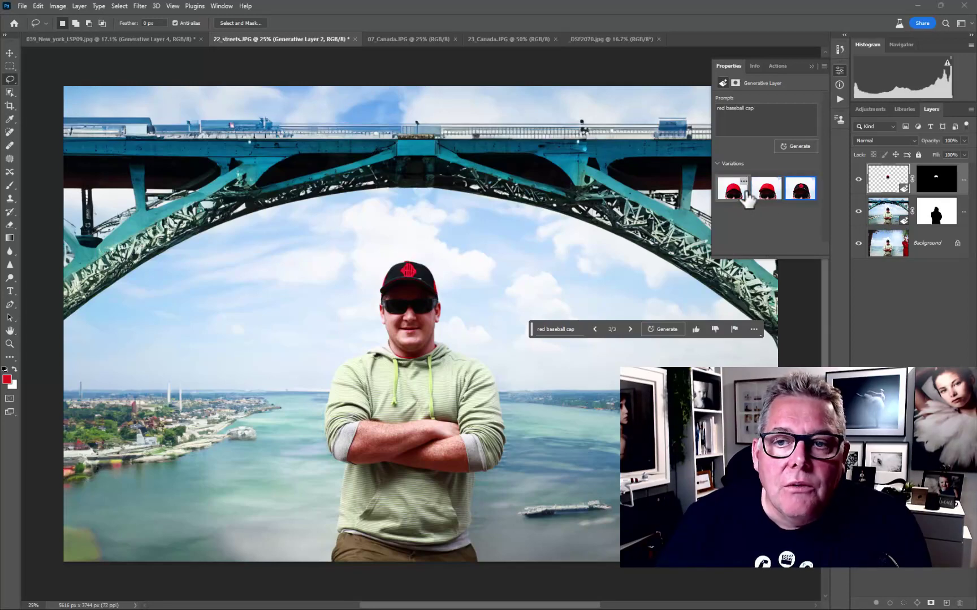
{"action": "left_click", "coordinate": [767, 192]}
{"action": "left_click", "coordinate": [733, 195]}
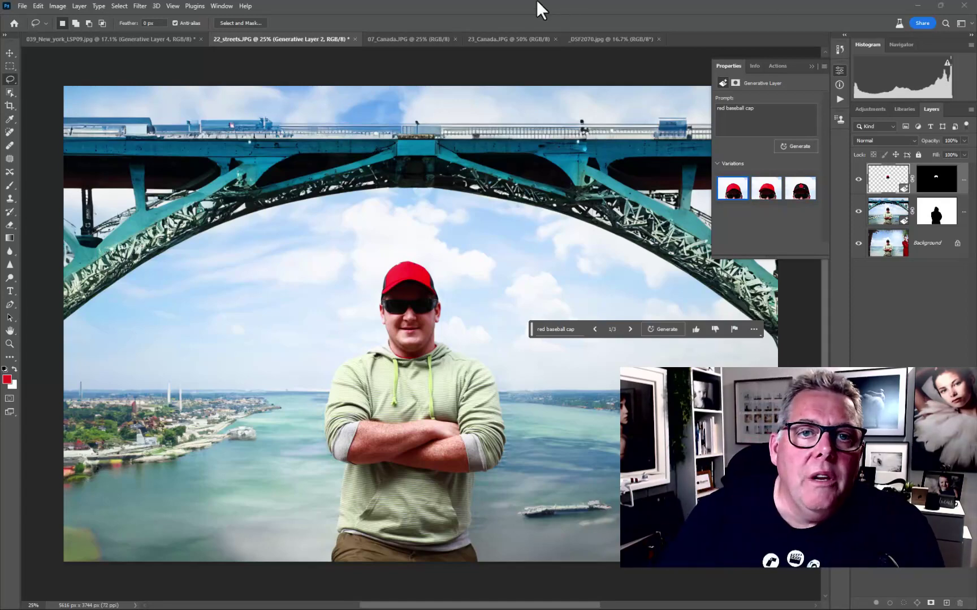
- In 07_Canada.JPG, lasso the strip of street below the kerb along the photo's lower edge
{"action": "left_click", "coordinate": [397, 40]}
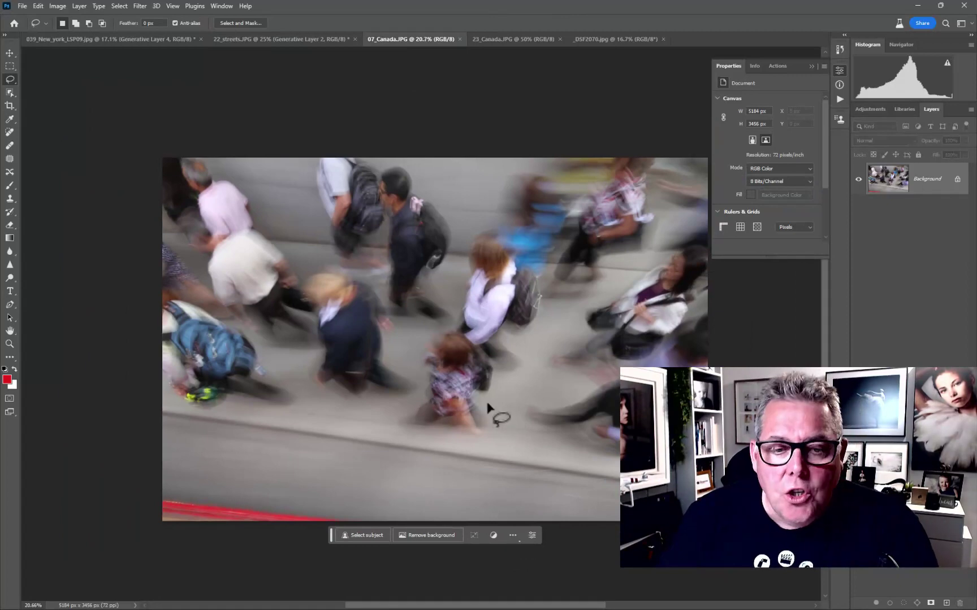
{"action": "scroll", "coordinate": [452, 337], "scroll_direction": "down", "scroll_amount": 2}
{"action": "left_click_drag", "start_coordinate": [452, 337], "coordinate": [460, 364]}
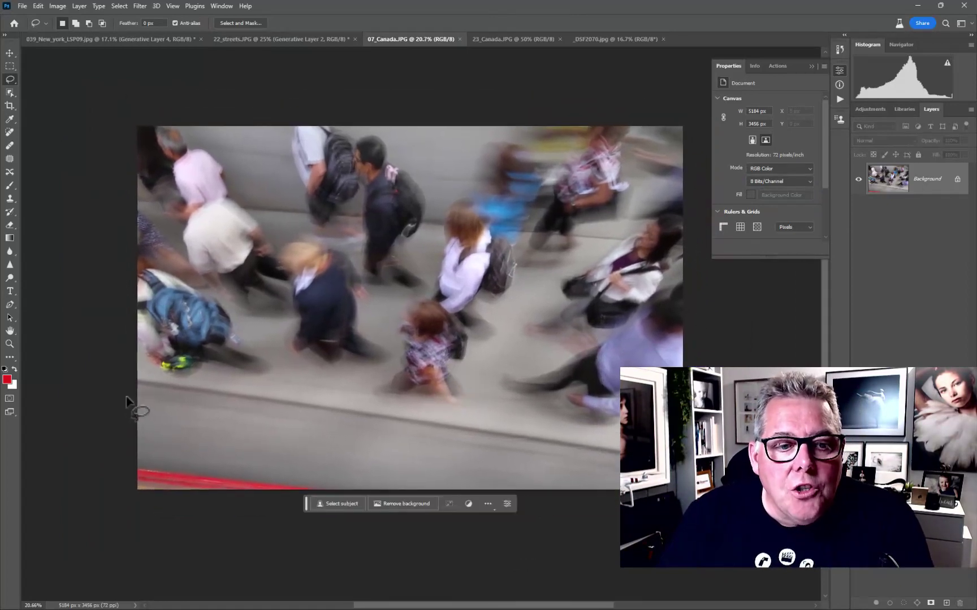
{"action": "mouse_move", "coordinate": [136, 383]}
{"action": "left_mouse_down"}
{"action": "mouse_move", "coordinate": [286, 416]}
{"action": "mouse_move", "coordinate": [555, 448]}
{"action": "mouse_move", "coordinate": [425, 550]}
{"action": "mouse_move", "coordinate": [260, 555]}
{"action": "mouse_move", "coordinate": [126, 520]}
{"action": "mouse_move", "coordinate": [99, 389]}
{"action": "left_mouse_up"}
- Fill the selected street strip with the Generative Fill prompt "red car moving from abaove", compare the variations and choose the third one
{"action": "left_click", "coordinate": [347, 503]}
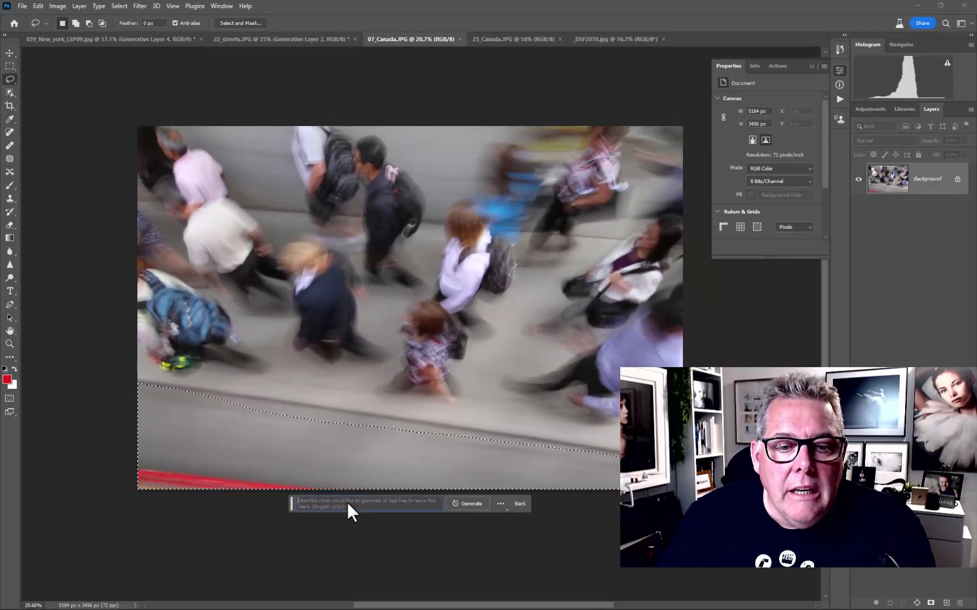
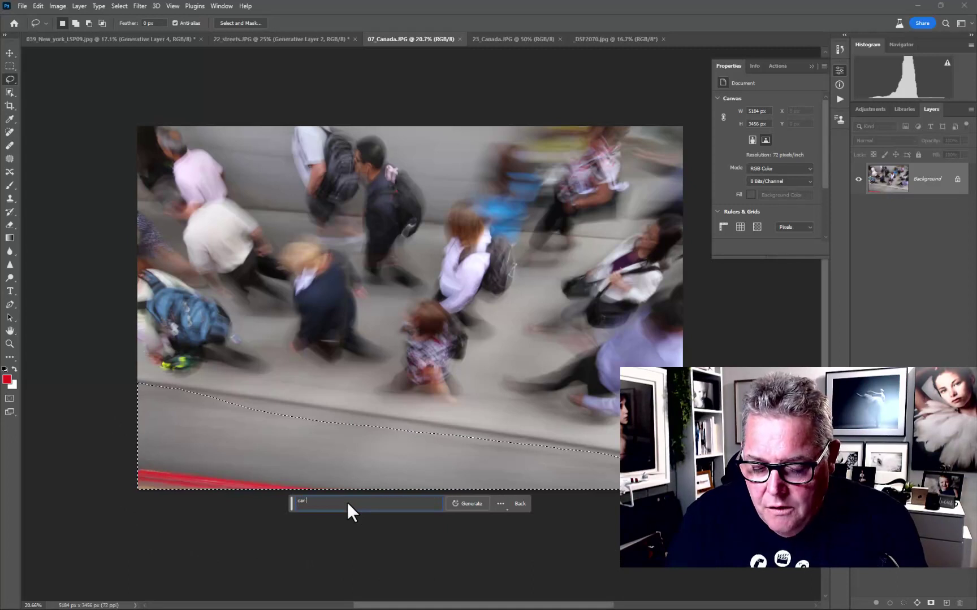
{"action": "key", "text": "BackSpace"}
{"action": "type", "text": "ove"}
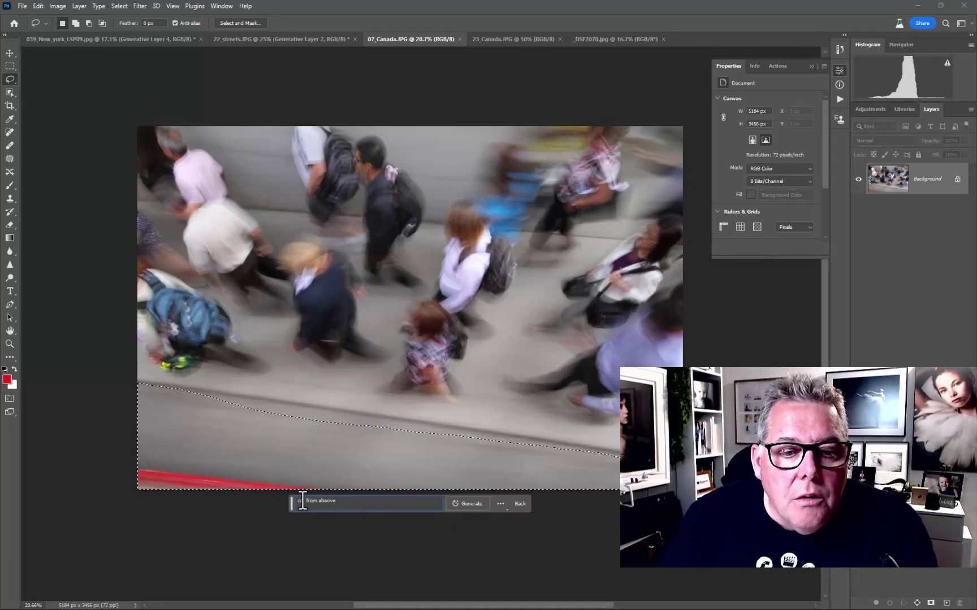
{"action": "key", "text": "Home"}
{"action": "type", "text": "red"}
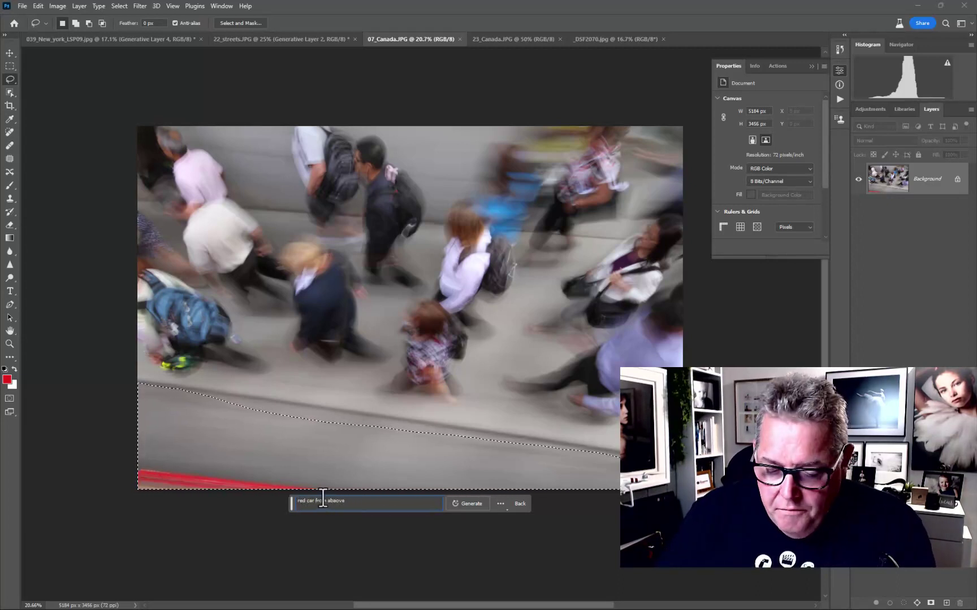
{"action": "left_click", "coordinate": [323, 500]}
{"action": "type", "text": "moving"}
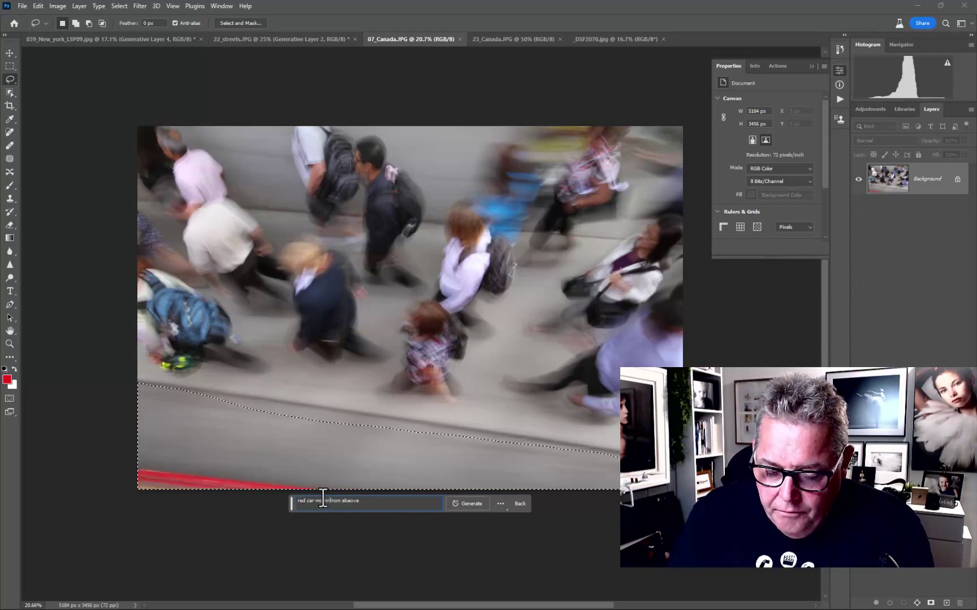
{"action": "left_click", "coordinate": [471, 504]}
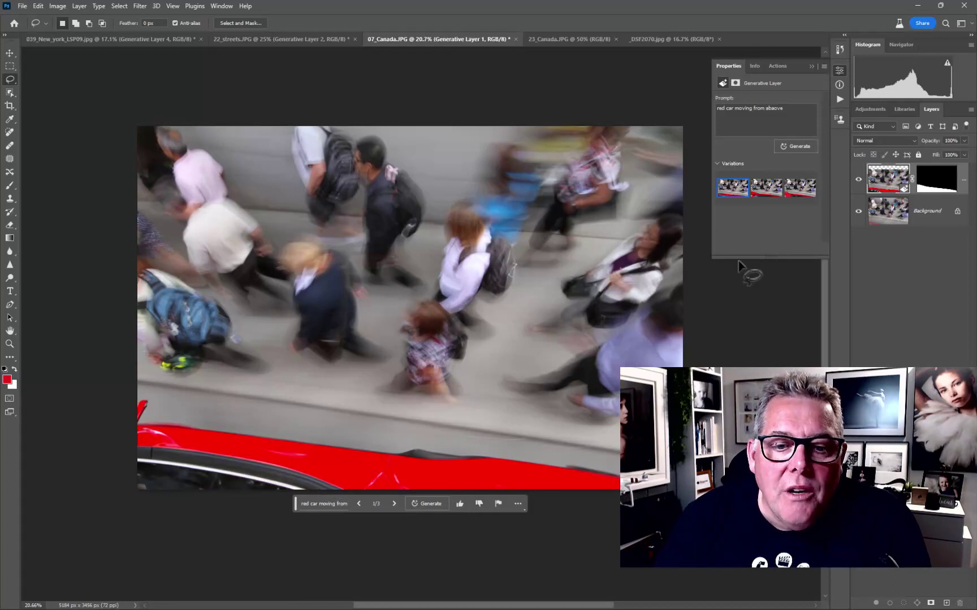
{"action": "left_click", "coordinate": [760, 189]}
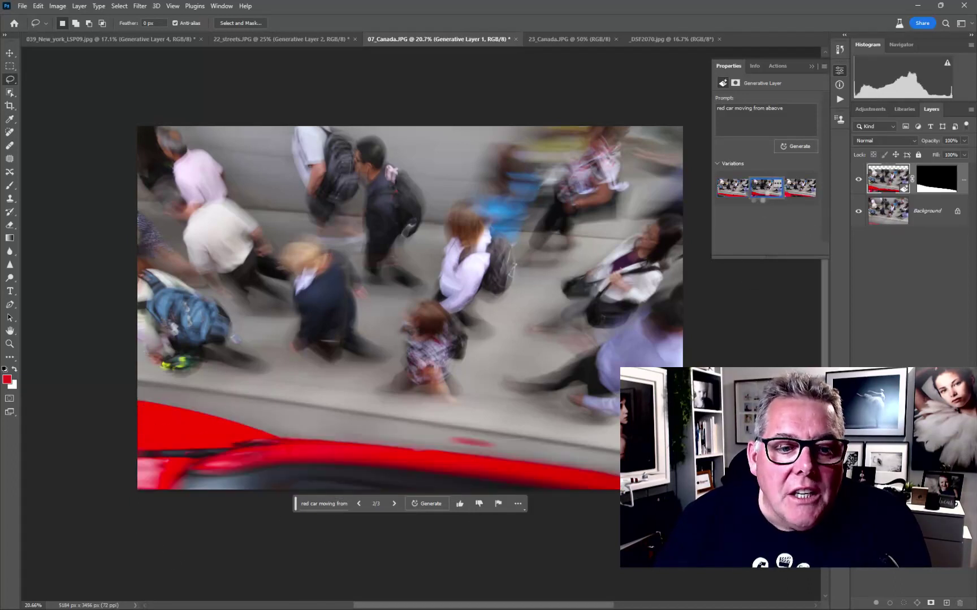
{"action": "left_click", "coordinate": [800, 189]}
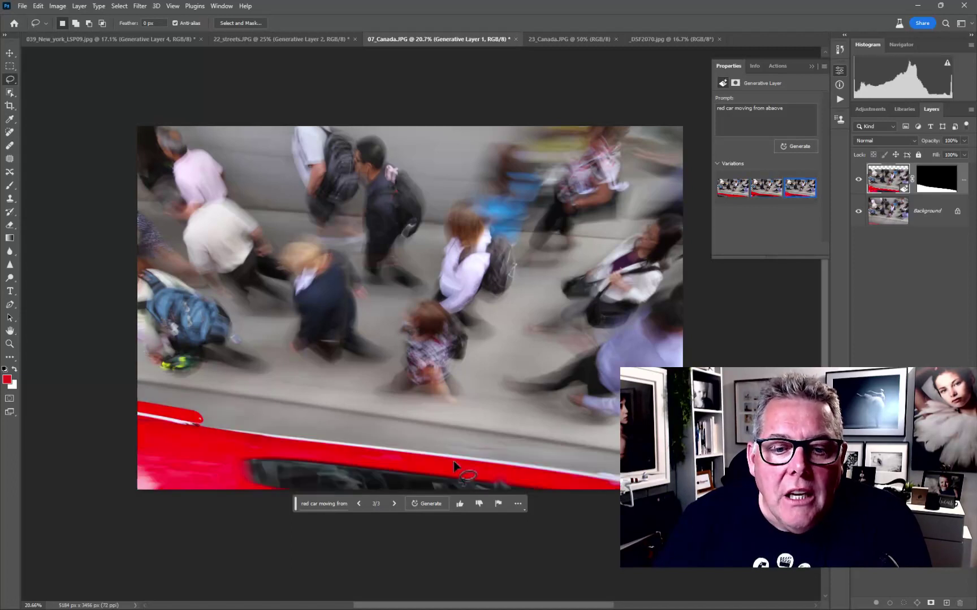
- Change the street layer's prompt to "cars moving from above", regenerate it, compare the new variations and choose the third one
{"action": "left_click", "coordinate": [318, 503]}
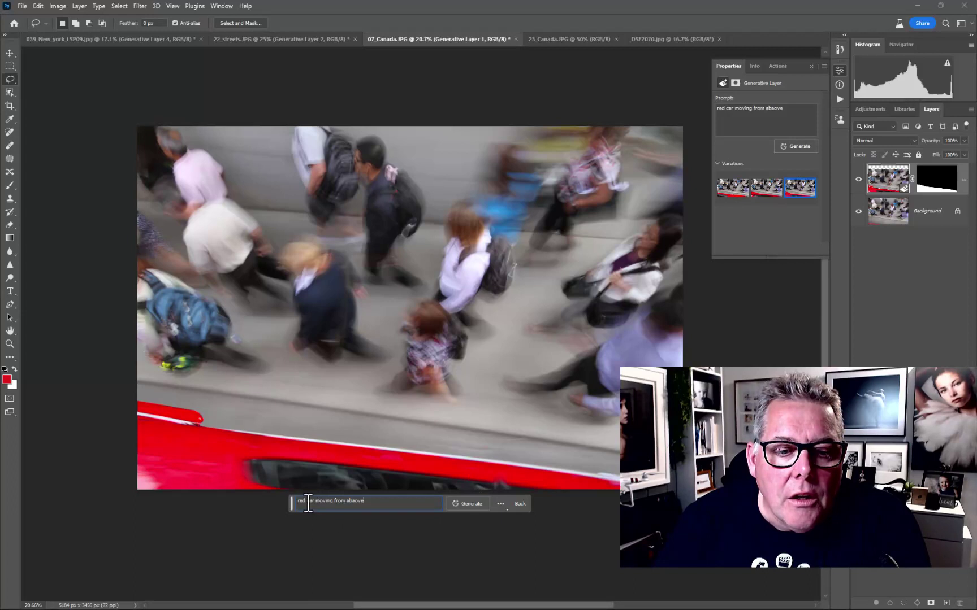
{"action": "key", "text": "BackSpace"}
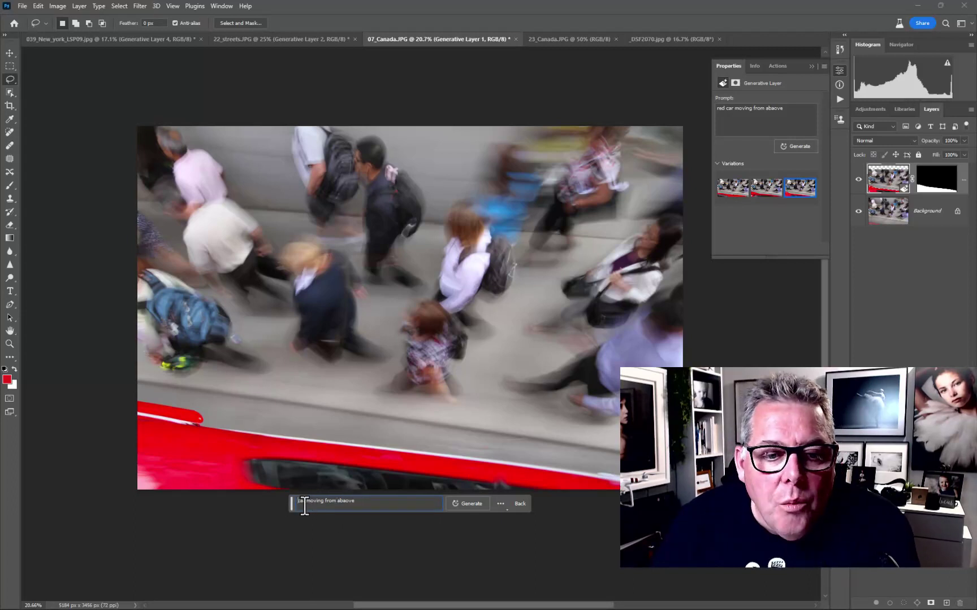
{"action": "type", "text": "s"}
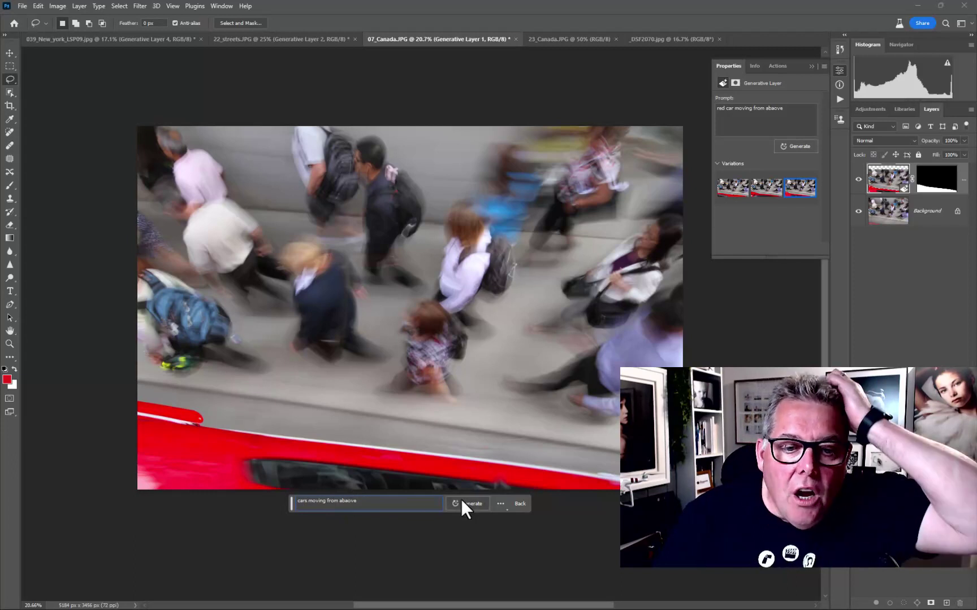
{"action": "left_click", "coordinate": [349, 503]}
{"action": "key", "text": "BackSpace"}
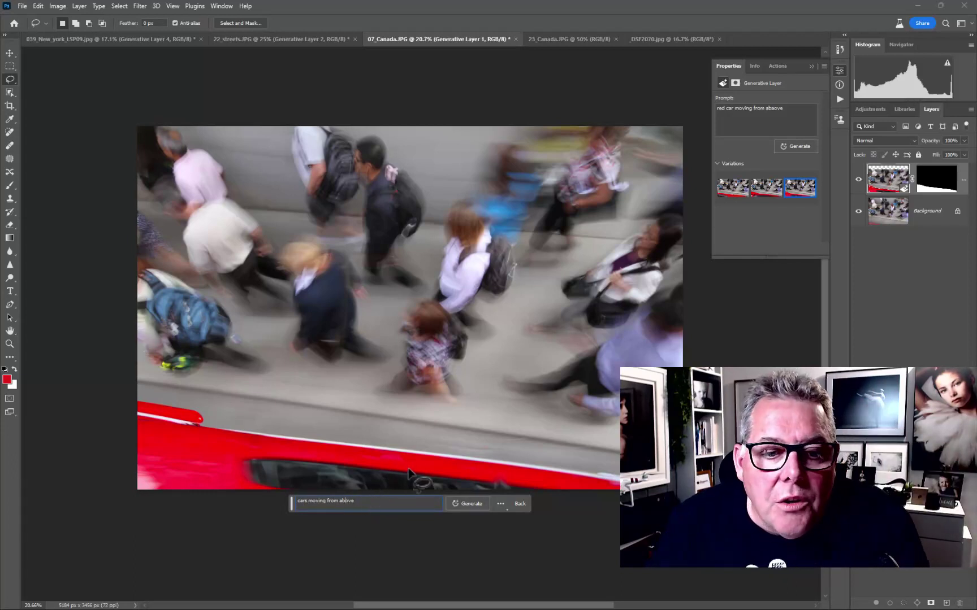
{"action": "left_click", "coordinate": [461, 503]}
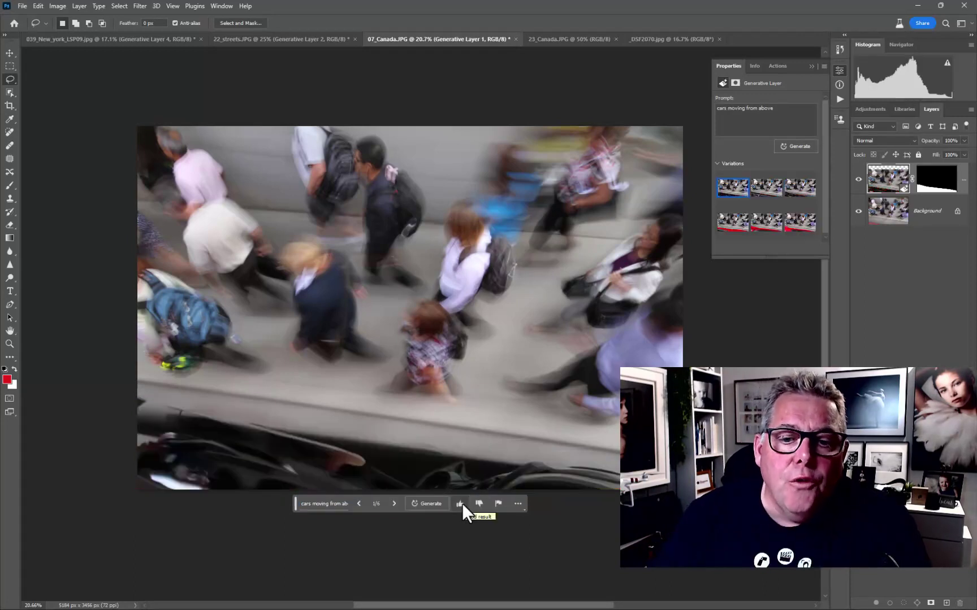
{"action": "left_click", "coordinate": [760, 189]}
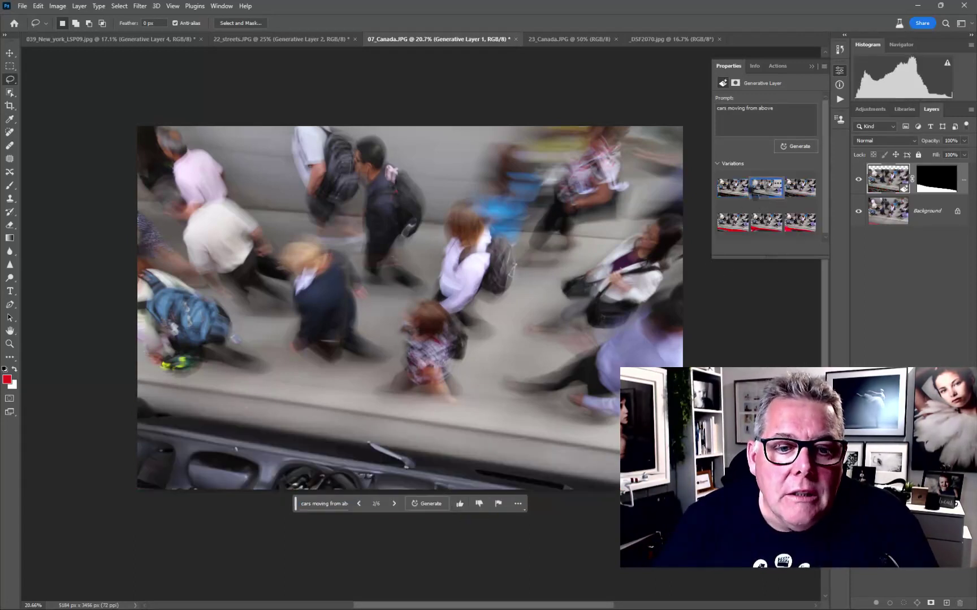
{"action": "left_click", "coordinate": [806, 192]}
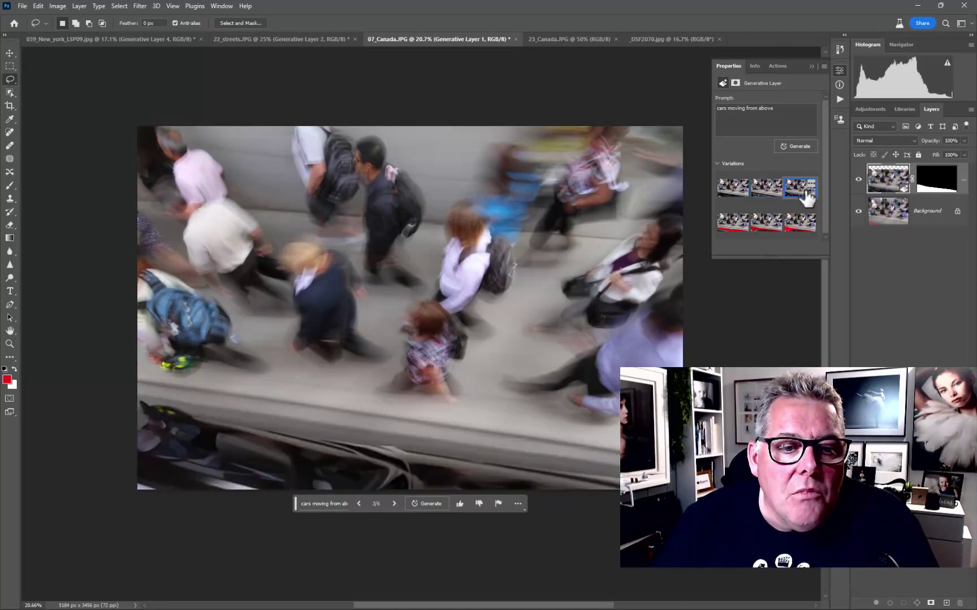
- In 23_Canada.JPG, lasso loosely around the man in the red T-shirt and invert the selection to the background
{"action": "left_click", "coordinate": [563, 39]}
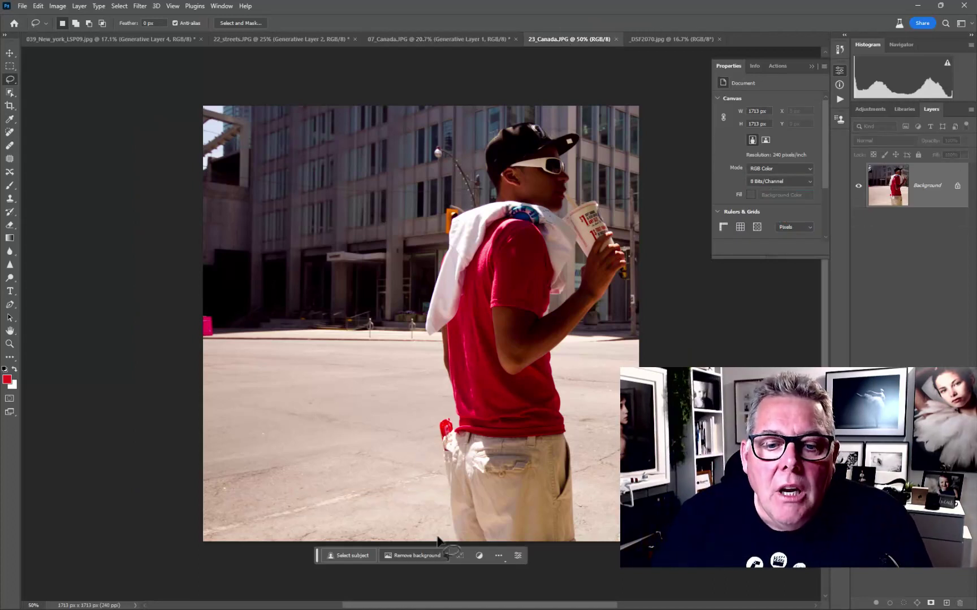
{"action": "mouse_move", "coordinate": [451, 545]}
{"action": "left_mouse_down"}
{"action": "mouse_move", "coordinate": [429, 430]}
{"action": "mouse_move", "coordinate": [431, 347]}
{"action": "mouse_move", "coordinate": [411, 277]}
{"action": "mouse_move", "coordinate": [428, 246]}
{"action": "mouse_move", "coordinate": [451, 227]}
{"action": "left_mouse_up"}
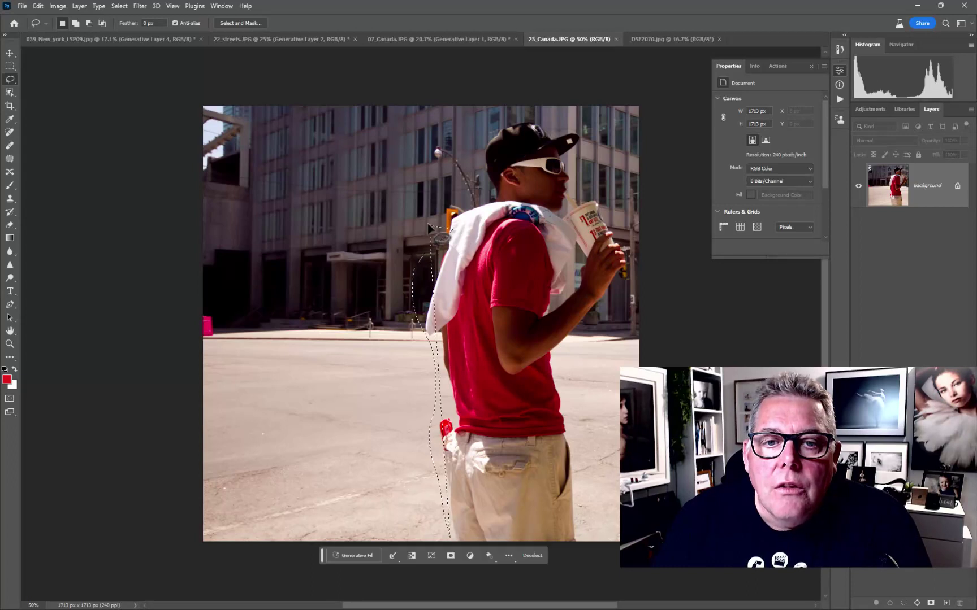
{"action": "left_click", "coordinate": [448, 535]}
{"action": "mouse_move", "coordinate": [446, 538]}
{"action": "left_mouse_down"}
{"action": "mouse_move", "coordinate": [415, 287]}
{"action": "mouse_move", "coordinate": [427, 220]}
{"action": "mouse_move", "coordinate": [442, 191]}
{"action": "mouse_move", "coordinate": [472, 170]}
{"action": "mouse_move", "coordinate": [468, 144]}
{"action": "mouse_move", "coordinate": [492, 117]}
{"action": "mouse_move", "coordinate": [560, 112]}
{"action": "mouse_move", "coordinate": [614, 139]}
{"action": "mouse_move", "coordinate": [631, 255]}
{"action": "mouse_move", "coordinate": [620, 305]}
{"action": "mouse_move", "coordinate": [593, 334]}
{"action": "mouse_move", "coordinate": [580, 388]}
{"action": "mouse_move", "coordinate": [584, 560]}
{"action": "mouse_move", "coordinate": [429, 560]}
{"action": "mouse_move", "coordinate": [433, 476]}
{"action": "left_mouse_up"}
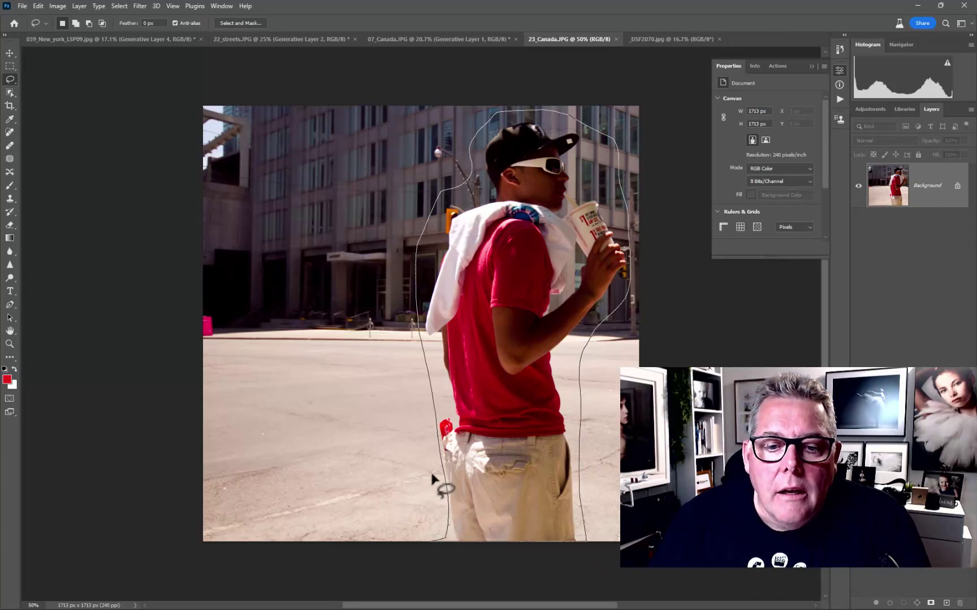
{"action": "left_click", "coordinate": [122, 6]}
{"action": "left_click", "coordinate": [134, 48]}
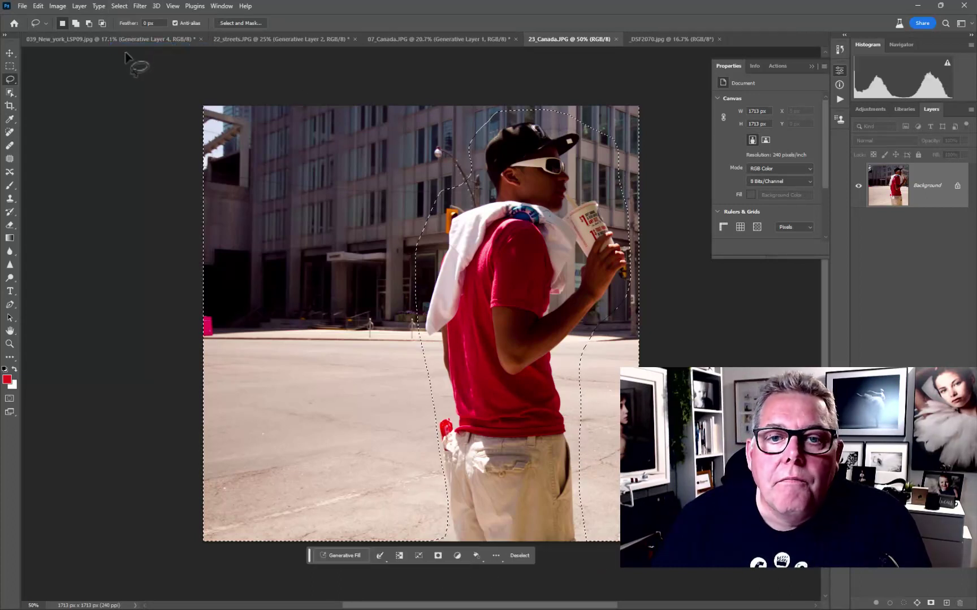
- Try to replace the selected street background with the Generative Fill prompt "scate park"
{"action": "left_click", "coordinate": [344, 557]}
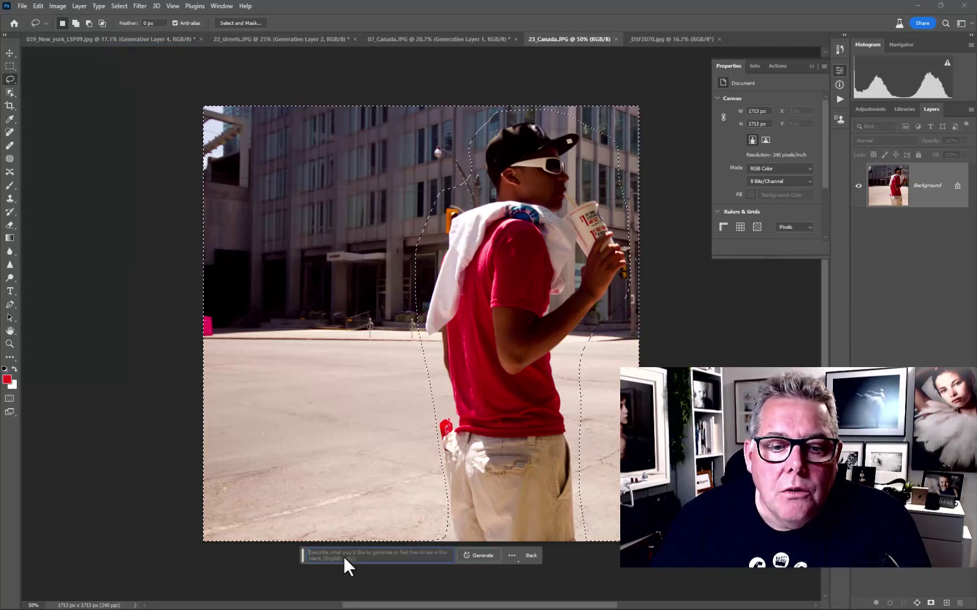
{"action": "type", "text": "sca"}
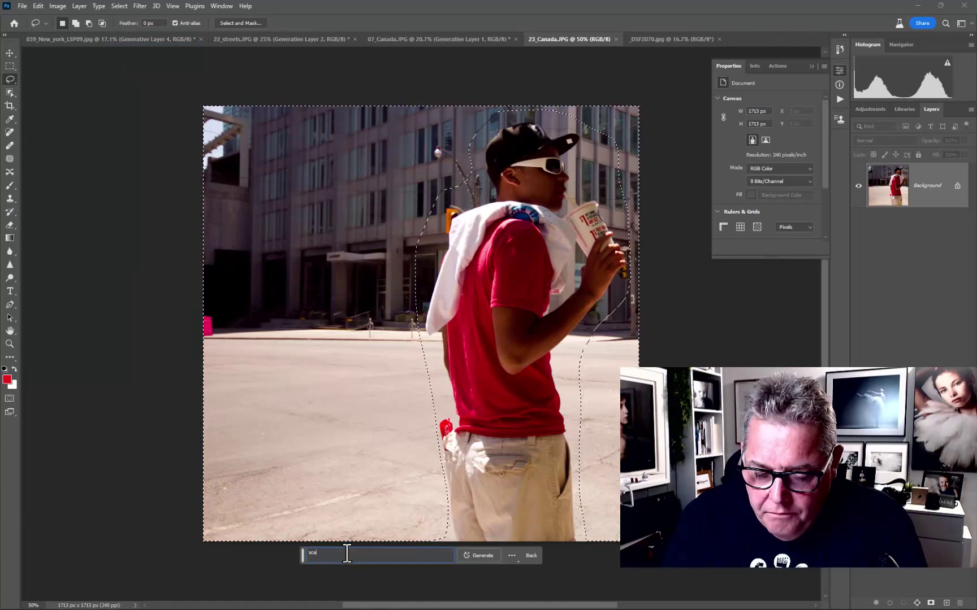
{"action": "type", "text": "le park"}
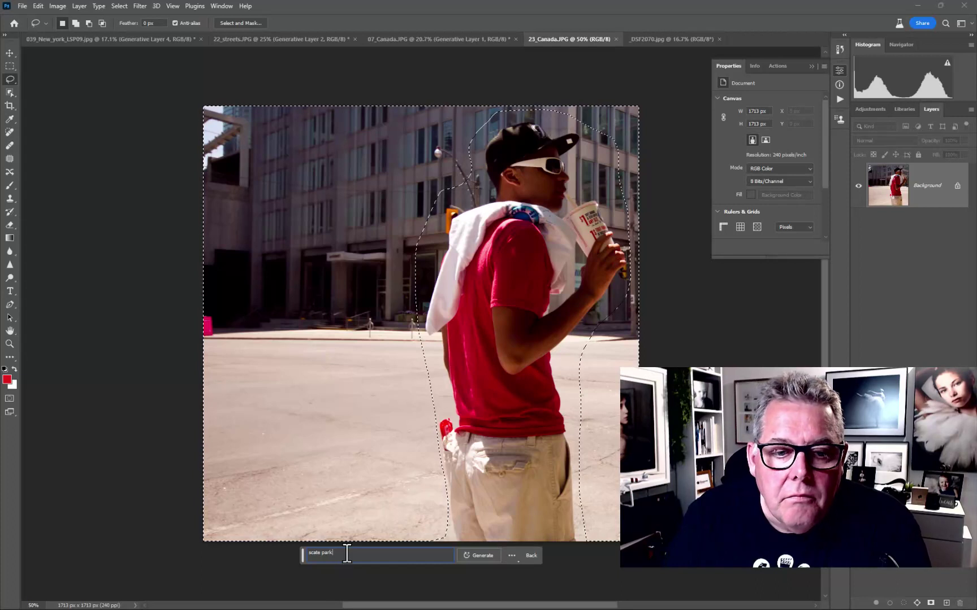
{"action": "left_click", "coordinate": [473, 555]}
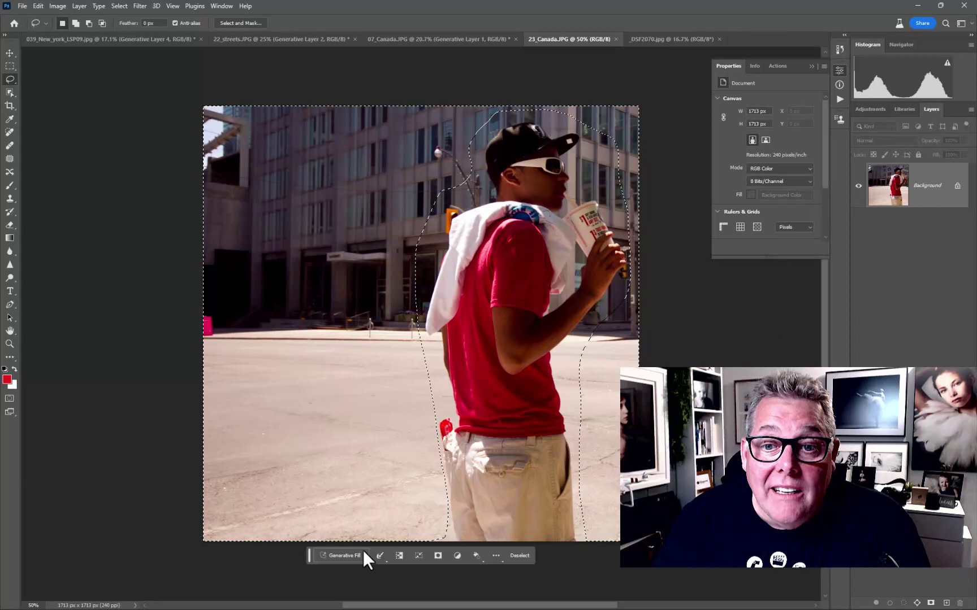
- Discard the background selection and lasso loosely around the man in the red T-shirt again
{"action": "key", "text": "ctrl+d"}
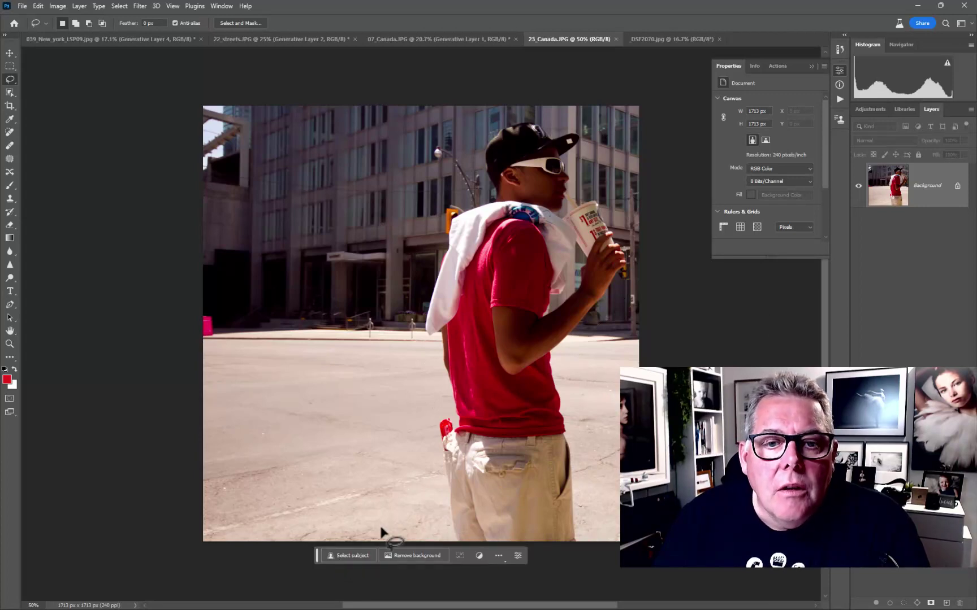
{"action": "mouse_move", "coordinate": [447, 540]}
{"action": "left_mouse_down"}
{"action": "mouse_move", "coordinate": [418, 322]}
{"action": "mouse_move", "coordinate": [437, 218]}
{"action": "mouse_move", "coordinate": [478, 122]}
{"action": "mouse_move", "coordinate": [522, 101]}
{"action": "mouse_move", "coordinate": [590, 109]}
{"action": "mouse_move", "coordinate": [613, 200]}
{"action": "mouse_move", "coordinate": [640, 239]}
{"action": "mouse_move", "coordinate": [588, 353]}
{"action": "mouse_move", "coordinate": [599, 549]}
{"action": "mouse_move", "coordinate": [438, 573]}
{"action": "left_mouse_up"}
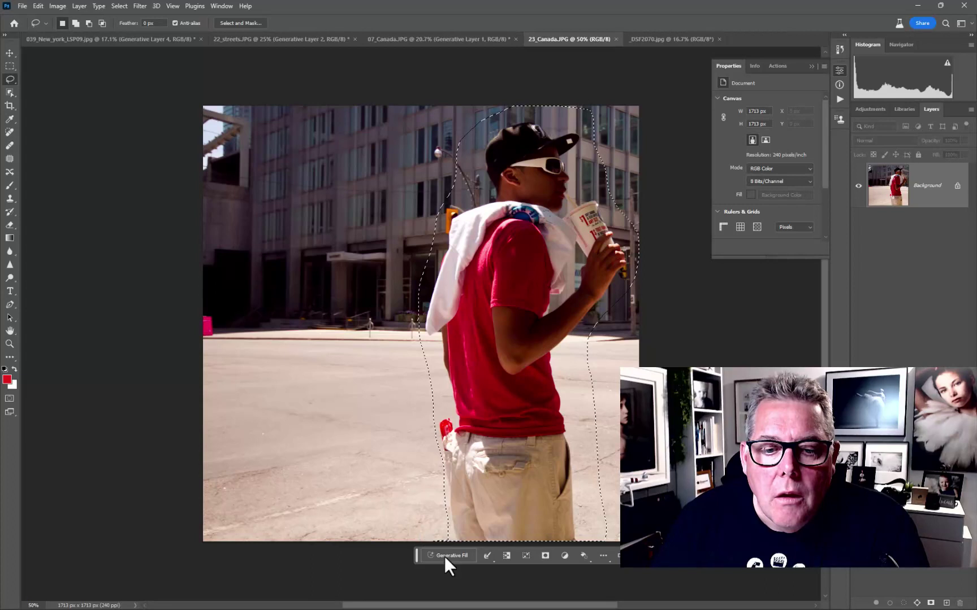
- Try the Generative Fill prompt "skate park" on the selection around the man, and undo the fill
{"action": "left_click", "coordinate": [445, 556]}
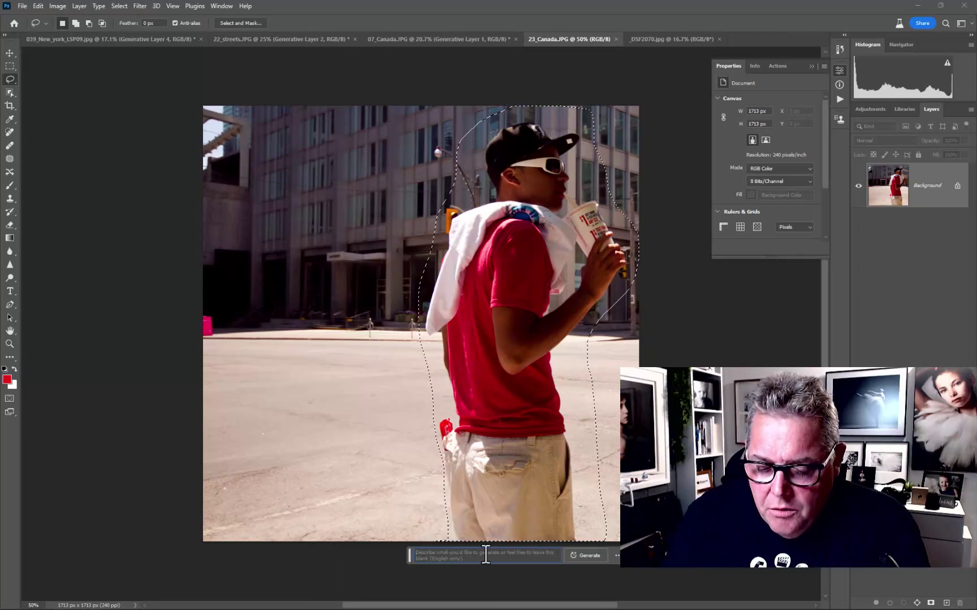
{"action": "type", "text": "skate "}
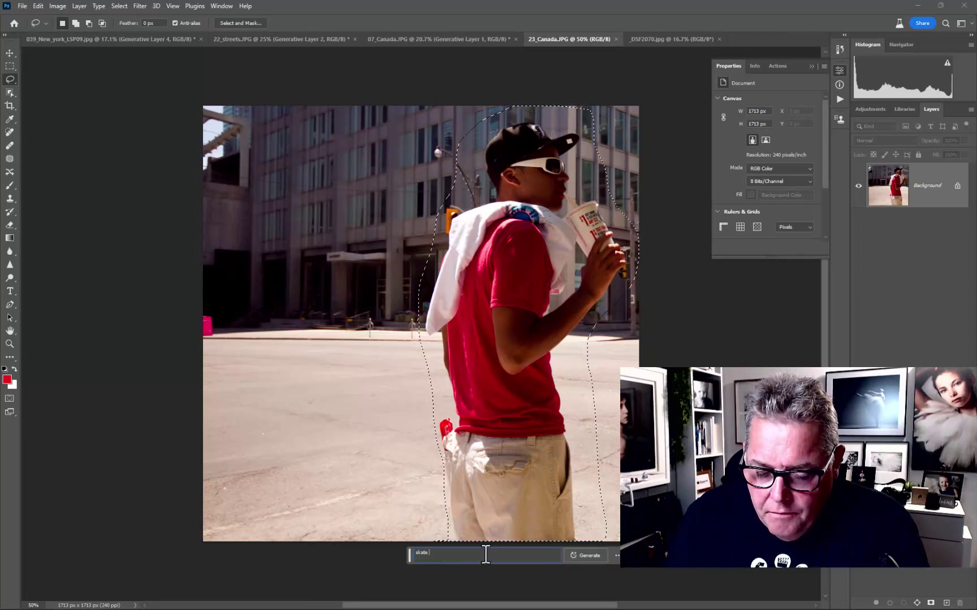
{"action": "type", "text": "park"}
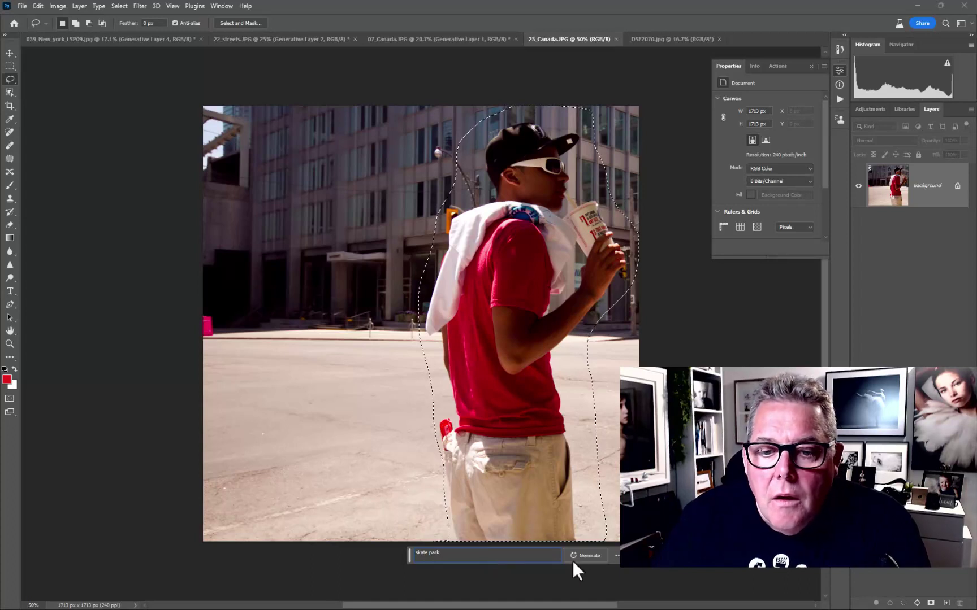
{"action": "left_click", "coordinate": [585, 555]}
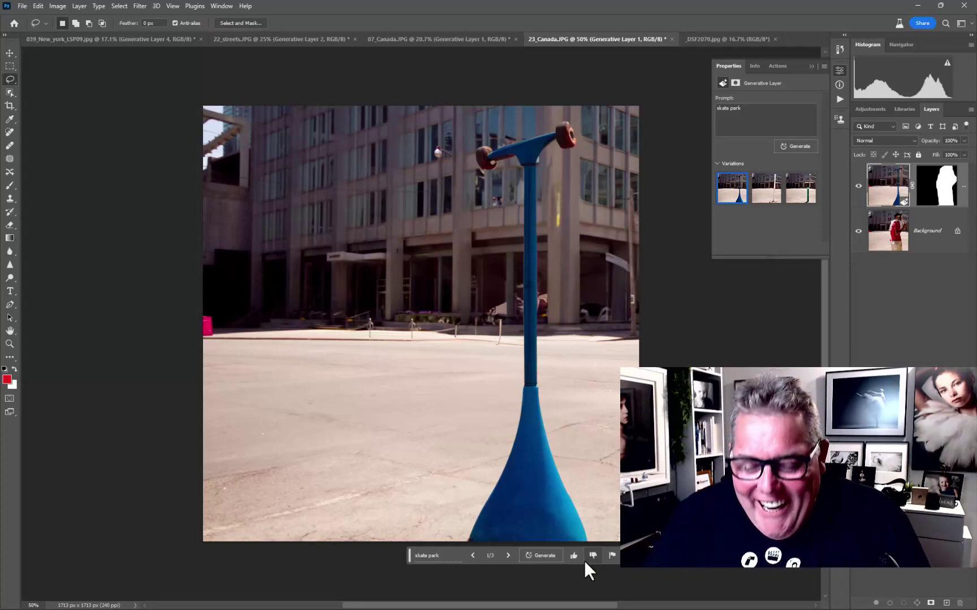
{"action": "key", "text": "ctrl+z"}
- Invert the selection to the background around the man, fill it with the Generative Fill prompt "skate park" and choose the third variation
{"action": "left_click", "coordinate": [121, 4]}
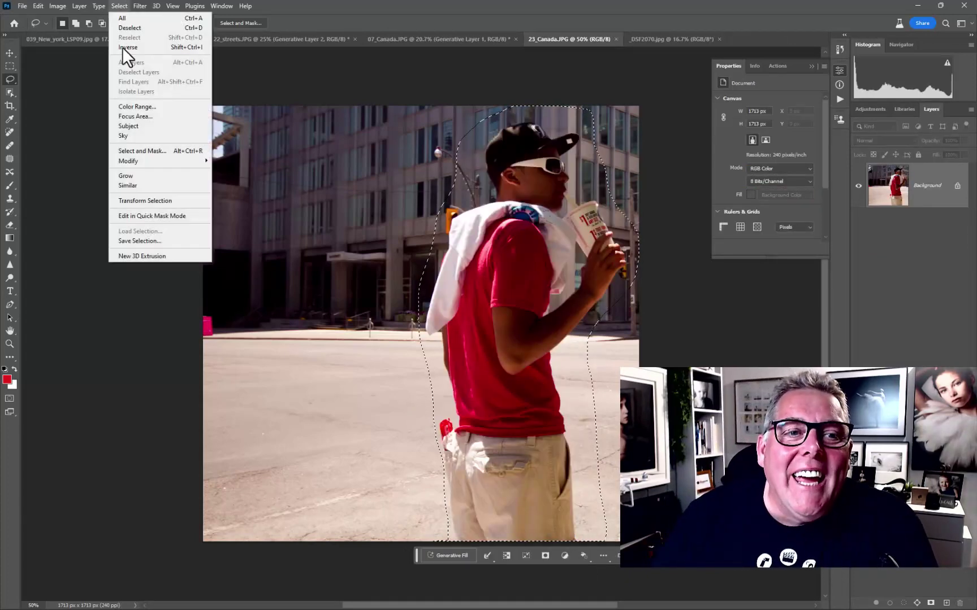
{"action": "left_click", "coordinate": [127, 47]}
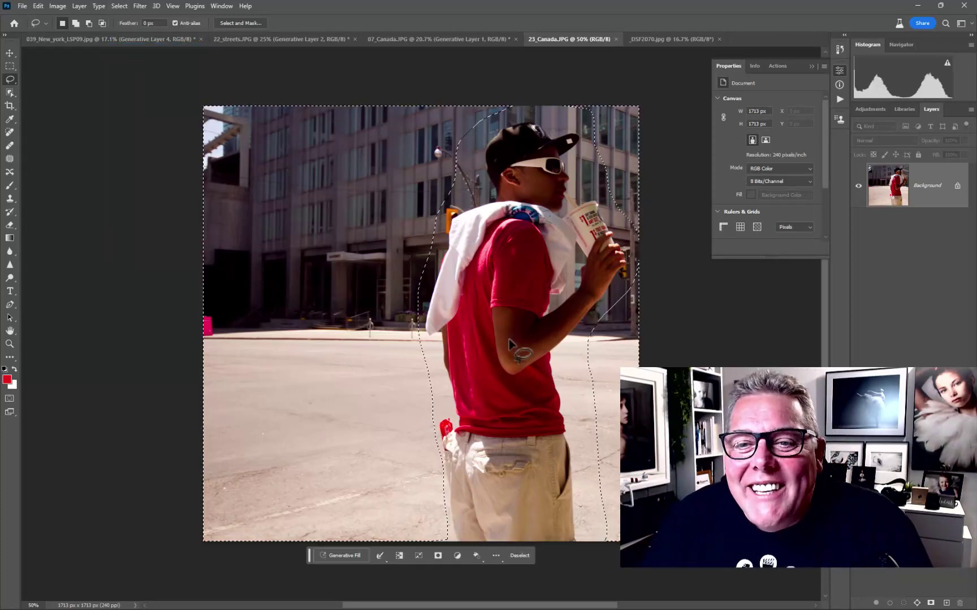
{"action": "left_click", "coordinate": [358, 557]}
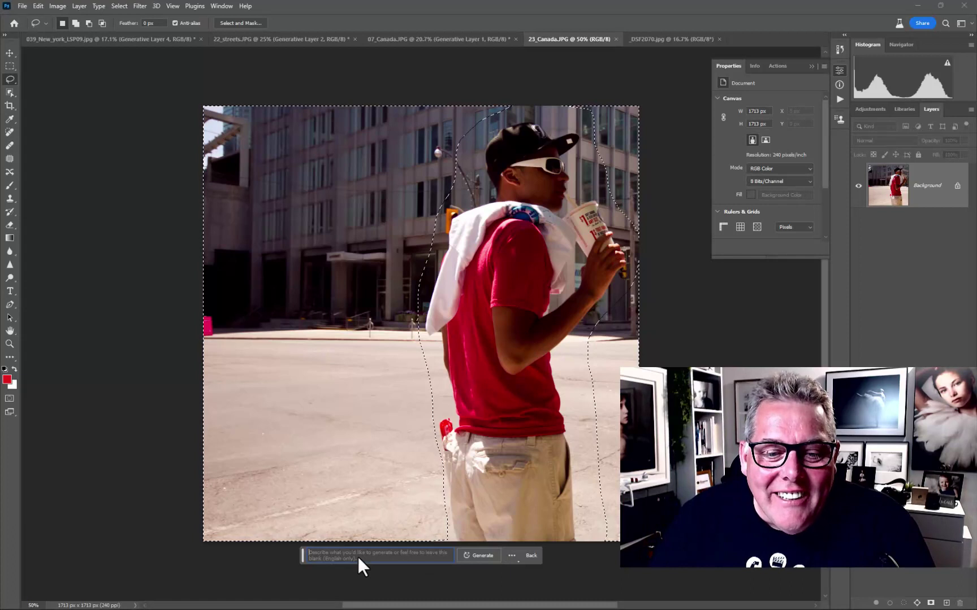
{"action": "type", "text": "skat"}
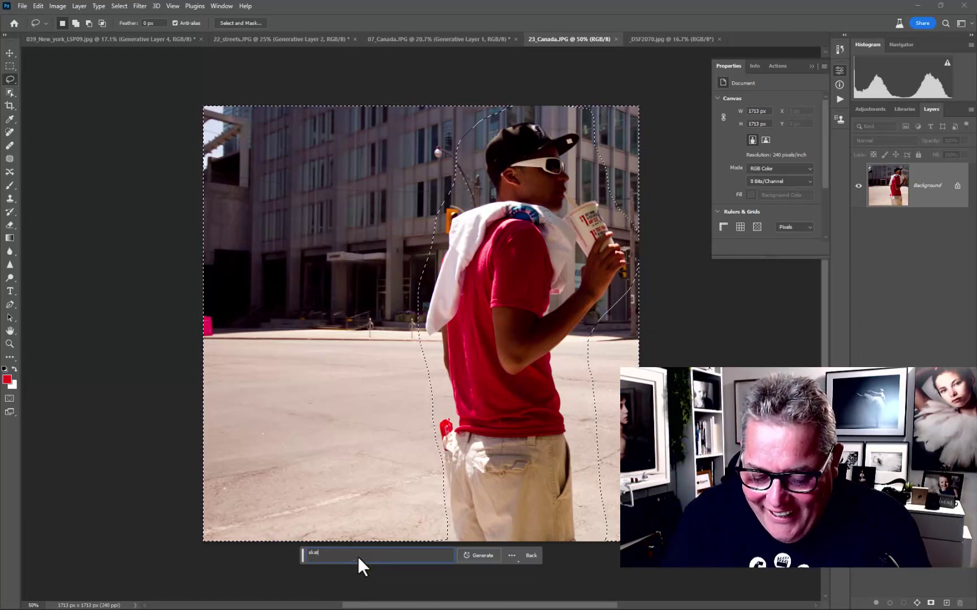
{"action": "type", "text": "e park"}
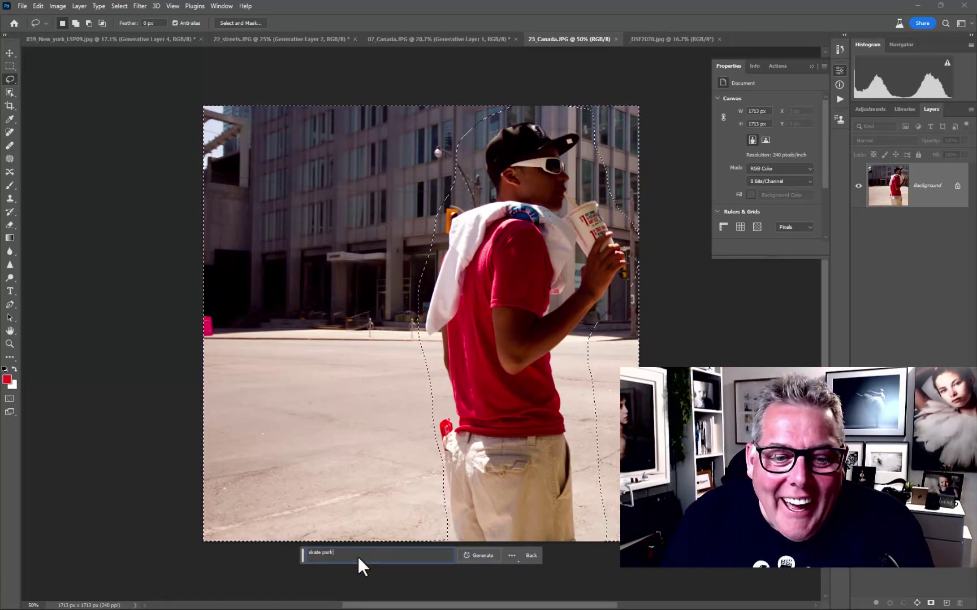
{"action": "left_click", "coordinate": [475, 556]}
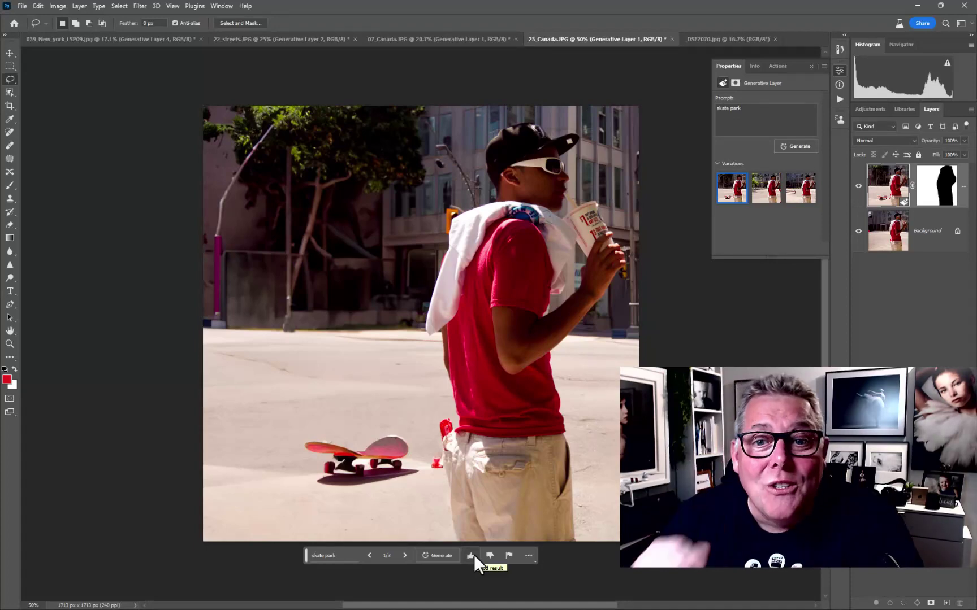
{"action": "left_click", "coordinate": [766, 195]}
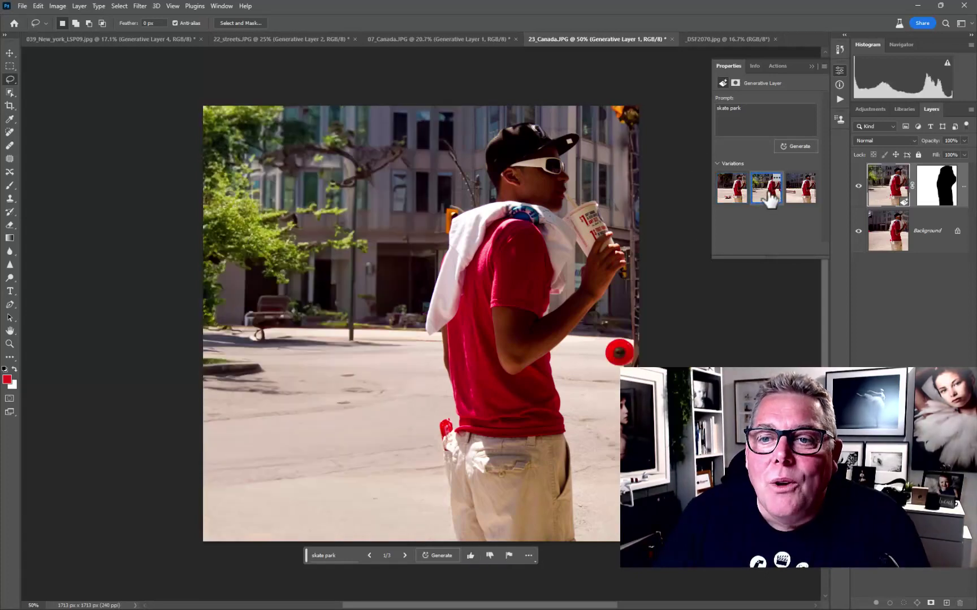
{"action": "left_click", "coordinate": [798, 199]}
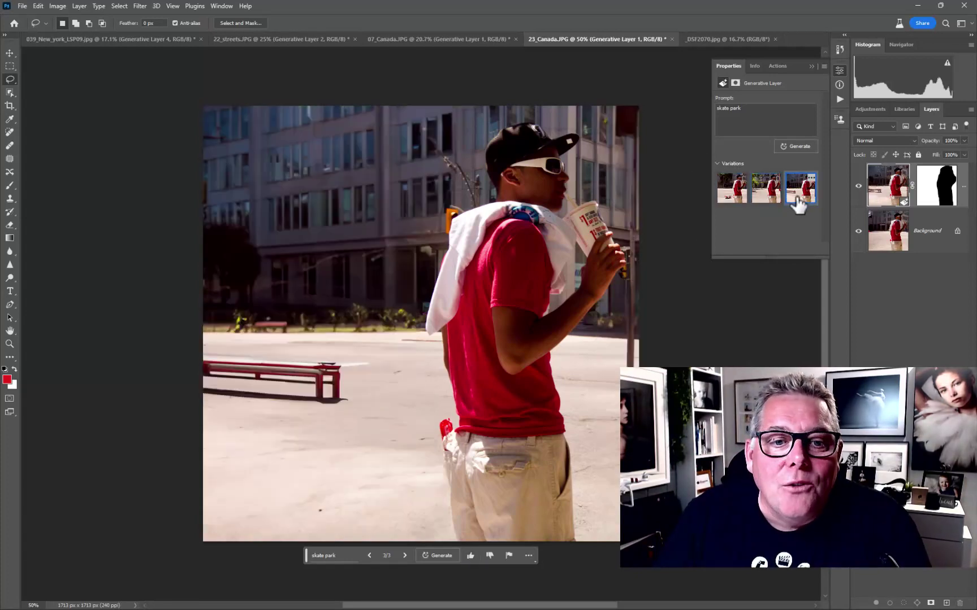
- Lasso loosely around the man in the red T-shirt and invert the selection to the generated skate park background
{"action": "mouse_move", "coordinate": [448, 538]}
{"action": "left_mouse_down"}
{"action": "mouse_move", "coordinate": [419, 342]}
{"action": "mouse_move", "coordinate": [423, 251]}
{"action": "mouse_move", "coordinate": [472, 140]}
{"action": "mouse_move", "coordinate": [503, 118]}
{"action": "mouse_move", "coordinate": [558, 117]}
{"action": "mouse_move", "coordinate": [580, 125]}
{"action": "mouse_move", "coordinate": [585, 173]}
{"action": "mouse_move", "coordinate": [636, 239]}
{"action": "mouse_move", "coordinate": [646, 293]}
{"action": "mouse_move", "coordinate": [597, 336]}
{"action": "mouse_move", "coordinate": [576, 384]}
{"action": "mouse_move", "coordinate": [598, 492]}
{"action": "mouse_move", "coordinate": [565, 554]}
{"action": "mouse_move", "coordinate": [455, 571]}
{"action": "left_mouse_up"}
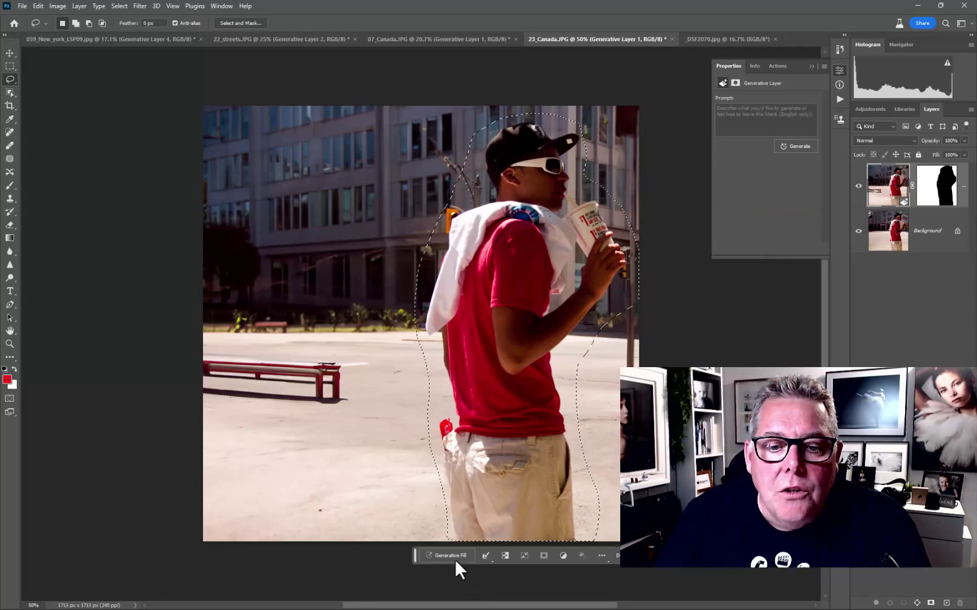
{"action": "left_click", "coordinate": [120, 5]}
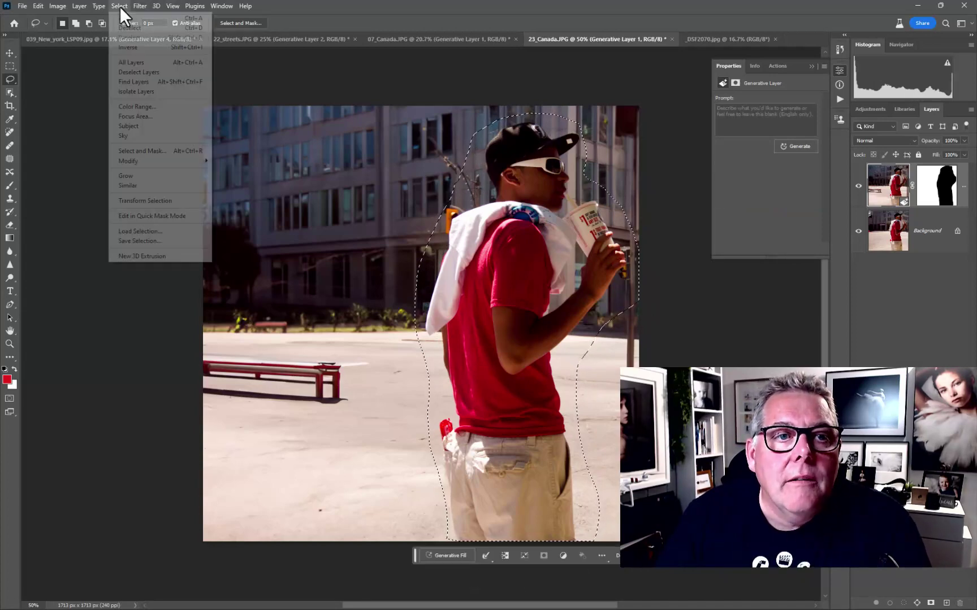
{"action": "left_click", "coordinate": [127, 47]}
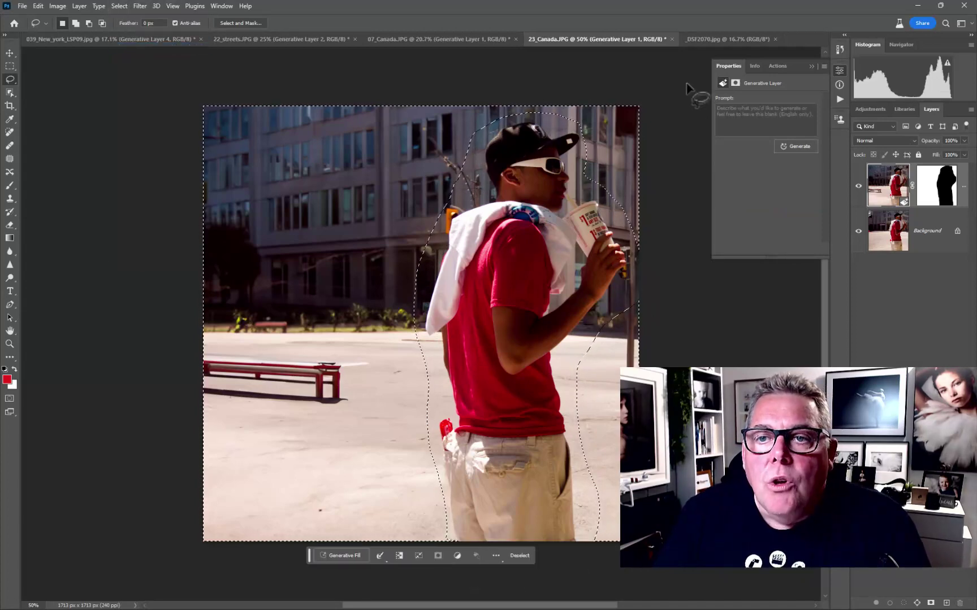
- Fill the selected background with the Generative Fill prompt "woodland" and choose the third variation
{"action": "left_click", "coordinate": [339, 556]}
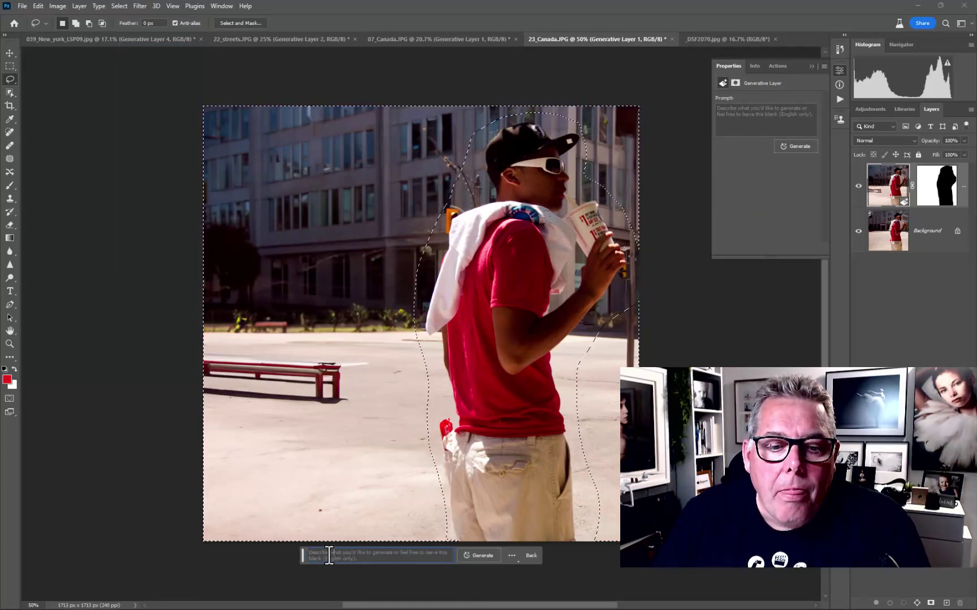
{"action": "type", "text": "wo"}
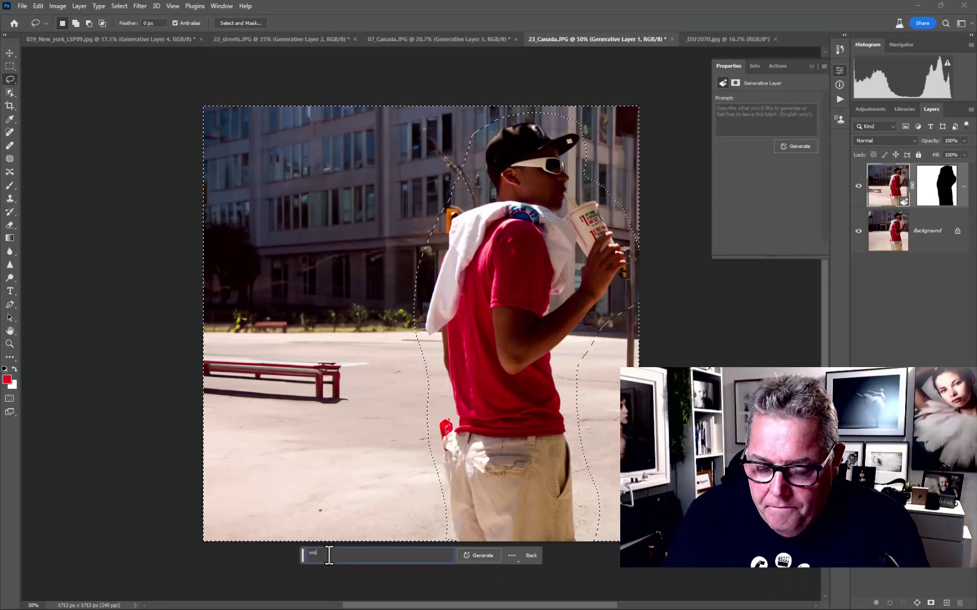
{"action": "type", "text": "odlan"}
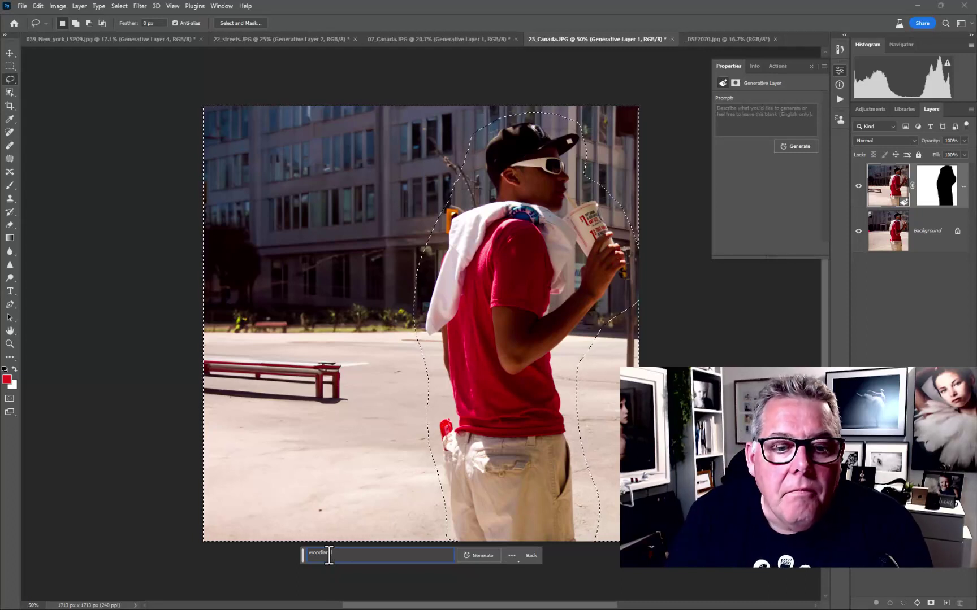
{"action": "type", "text": "d"}
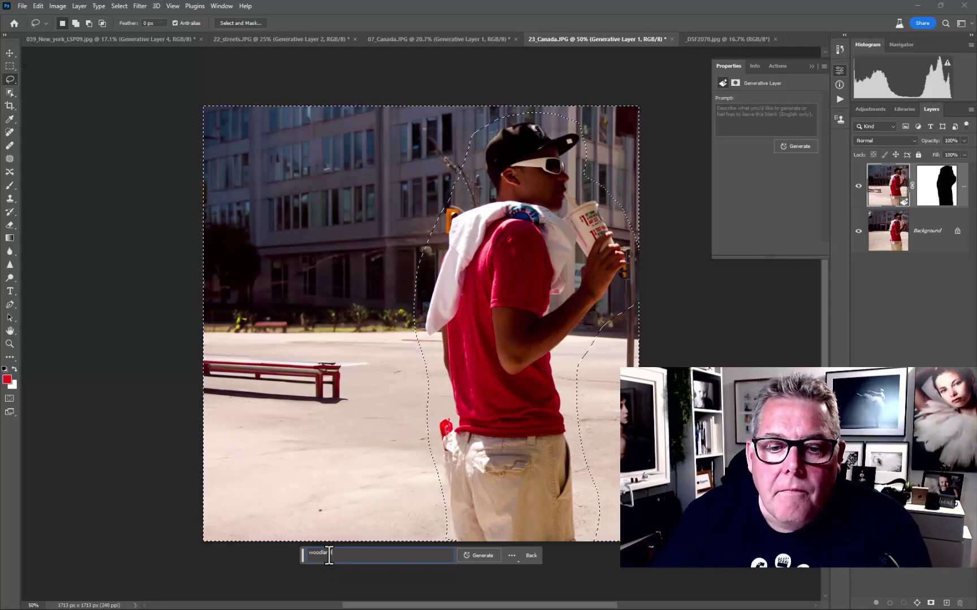
{"action": "left_click", "coordinate": [484, 556]}
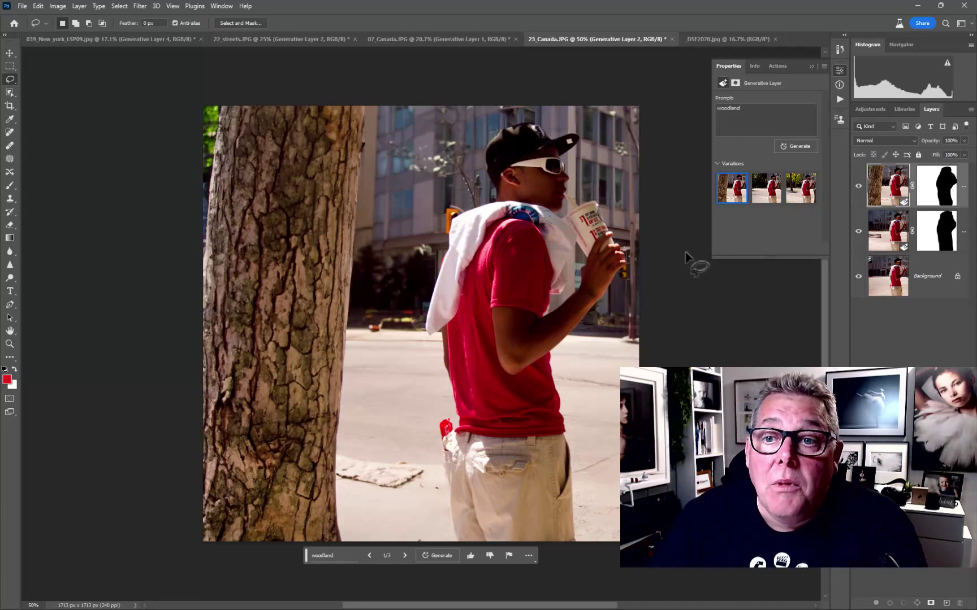
{"action": "left_click", "coordinate": [755, 197]}
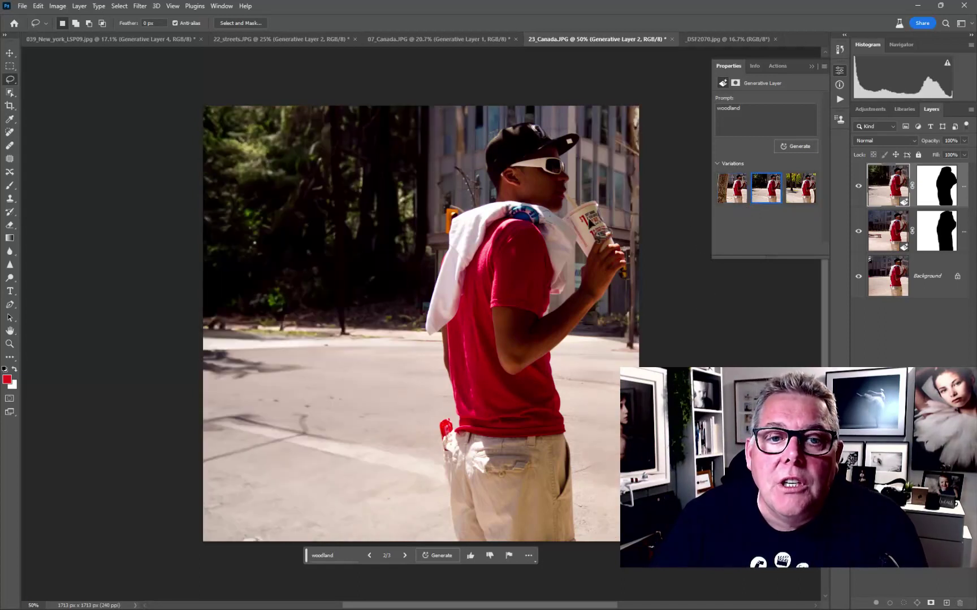
{"action": "left_click", "coordinate": [806, 195]}
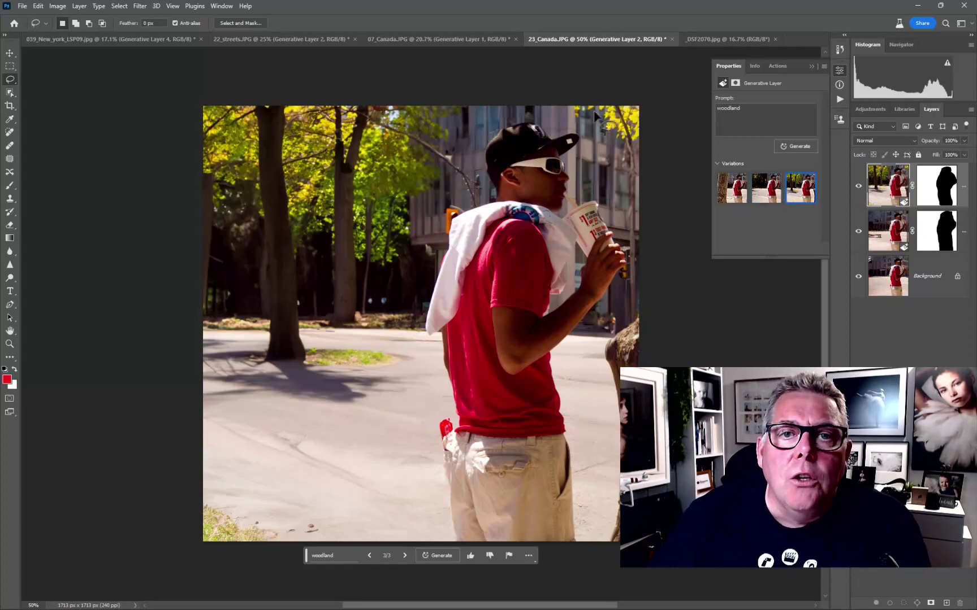
- Close 23_Canada.JPG without saving and switch to the night street photo _DSF2070.jpg
{"action": "left_click", "coordinate": [671, 39]}
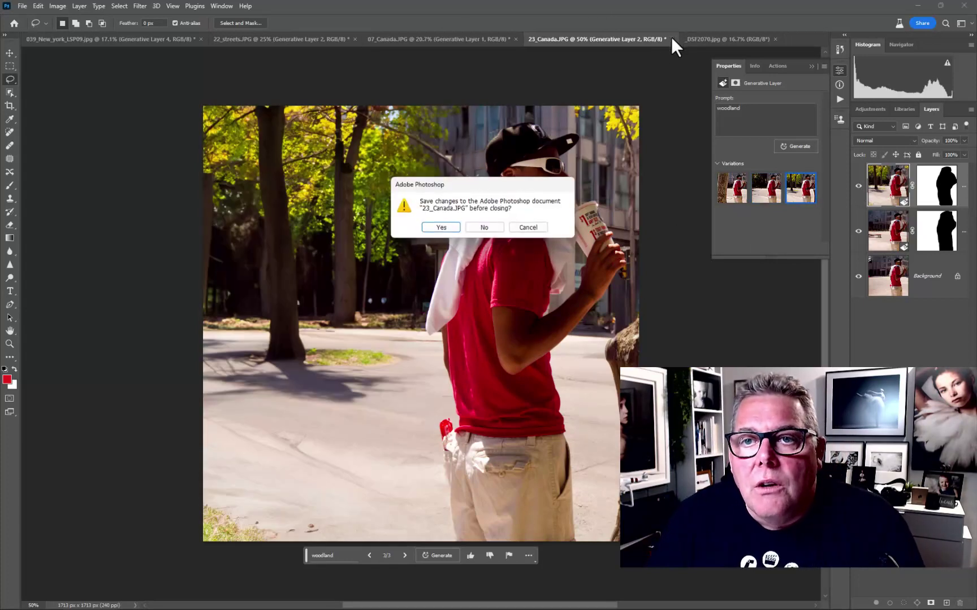
{"action": "left_click", "coordinate": [495, 225]}
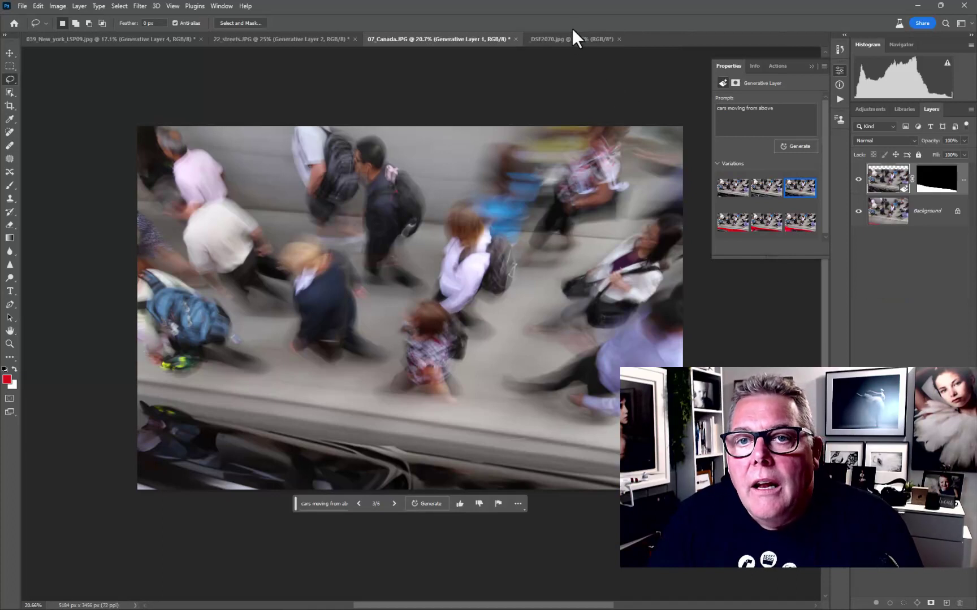
{"action": "left_click", "coordinate": [569, 38]}
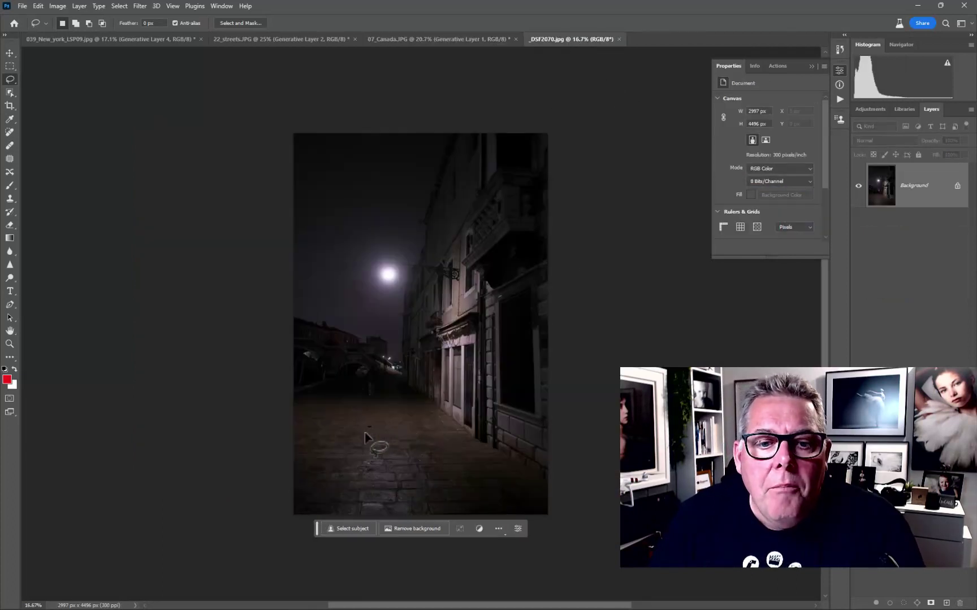
- Lasso a tall, person-sized area on the dark street below the lamp and fill it with the Generative Fill prompt "man walking away at night"
{"action": "mouse_move", "coordinate": [358, 440]}
{"action": "left_mouse_down"}
{"action": "mouse_move", "coordinate": [353, 334]}
{"action": "mouse_move", "coordinate": [369, 333]}
{"action": "mouse_move", "coordinate": [394, 367]}
{"action": "mouse_move", "coordinate": [381, 435]}
{"action": "mouse_move", "coordinate": [360, 444]}
{"action": "left_mouse_up"}
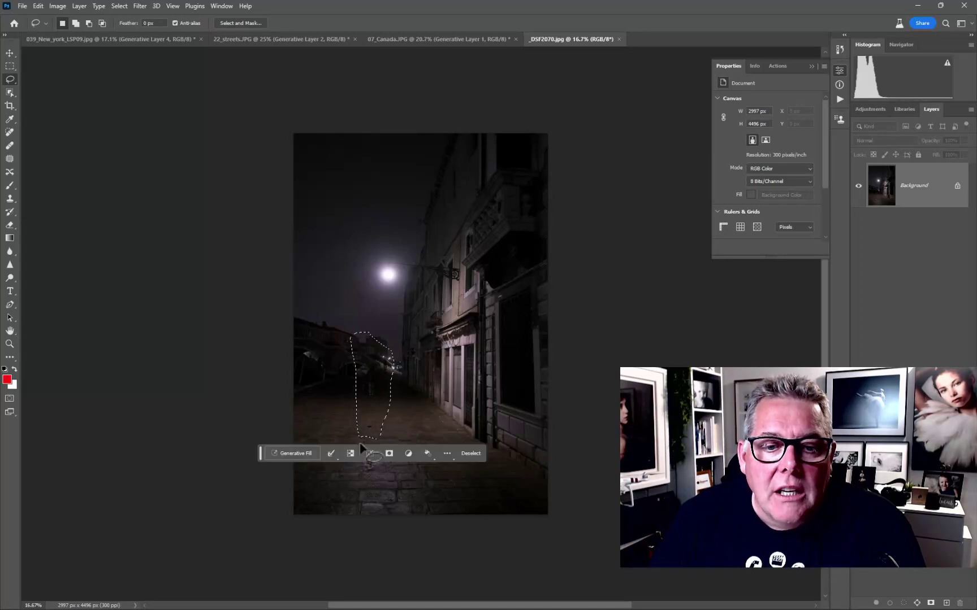
{"action": "left_click", "coordinate": [297, 457]}
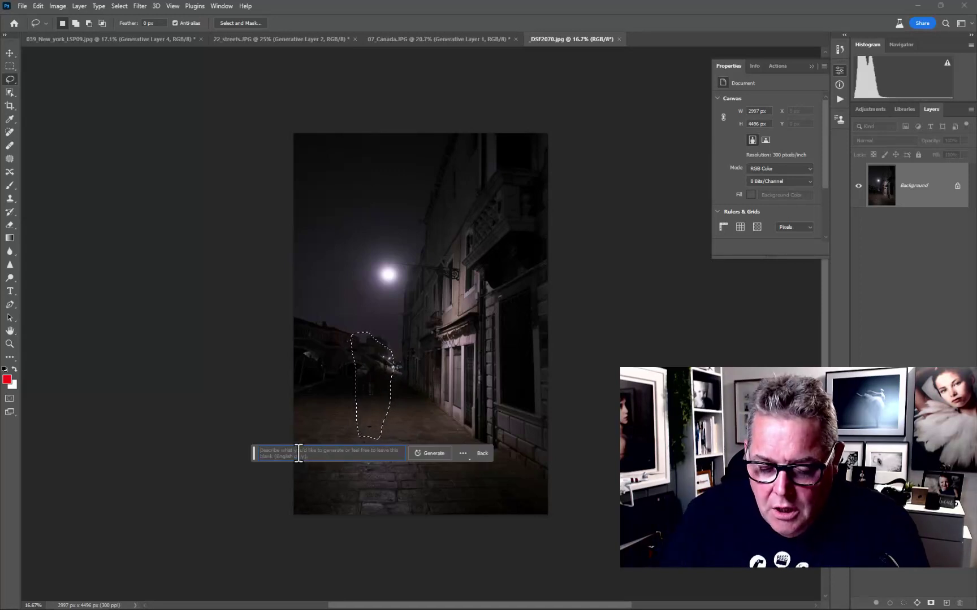
{"action": "type", "text": "man walking"}
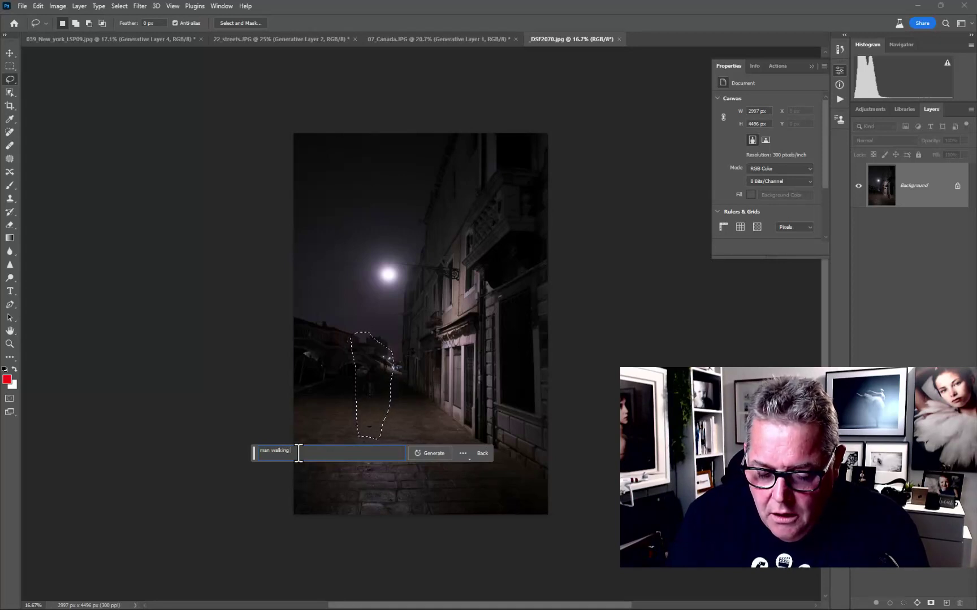
{"action": "type", "text": " away at night"}
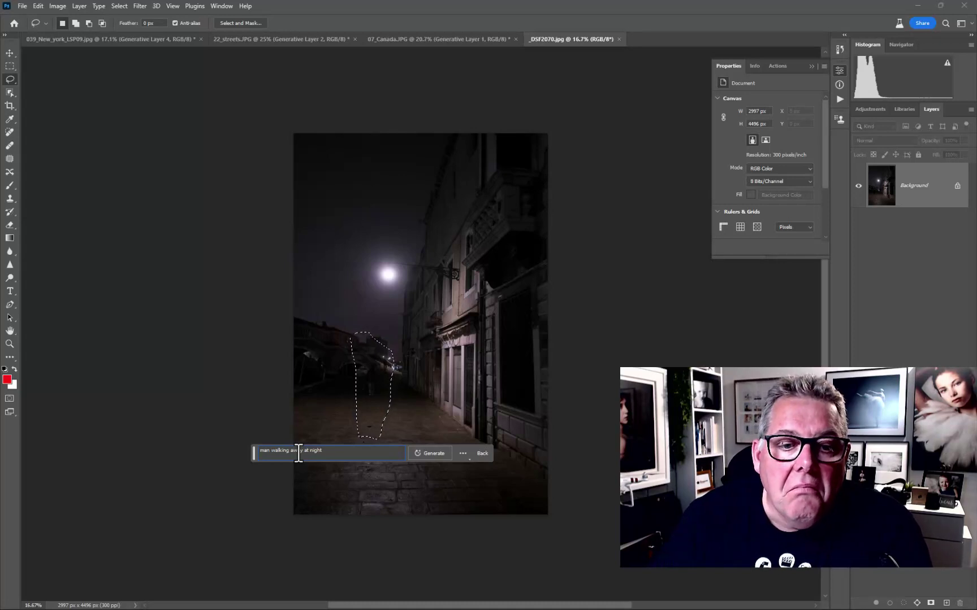
{"action": "left_click", "coordinate": [420, 454]}
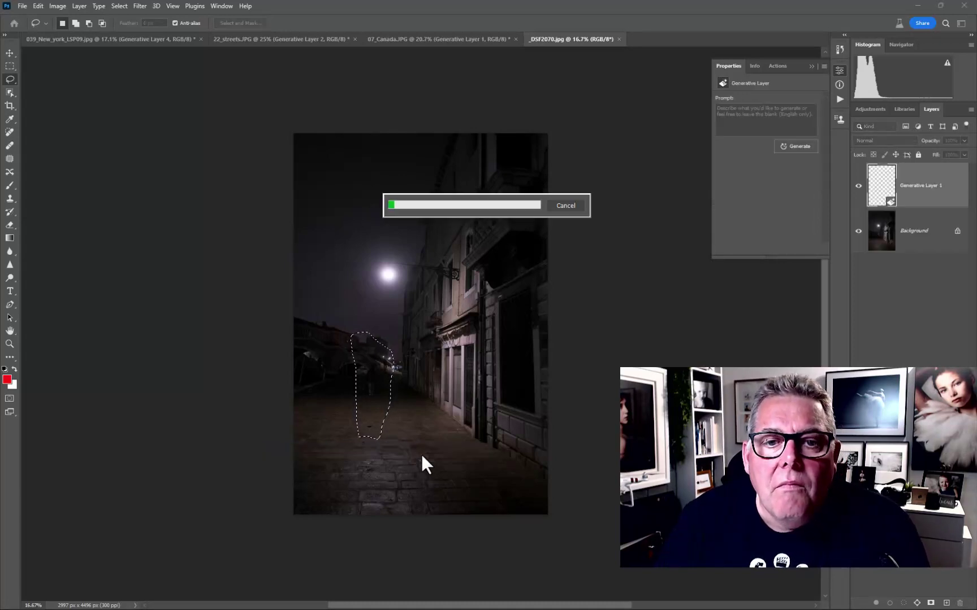
- Compare the variations of the walking man up close and choose the second one, with the white shirt and jeans
{"action": "scroll", "coordinate": [428, 434], "scroll_direction": "up", "scroll_amount": 2}
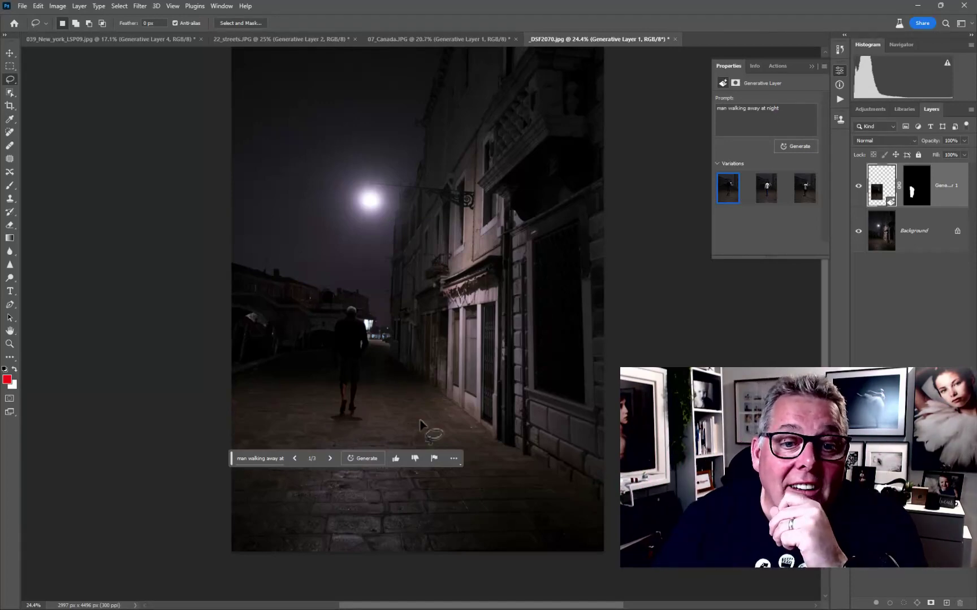
{"action": "scroll", "coordinate": [362, 360], "scroll_direction": "up", "scroll_amount": 5}
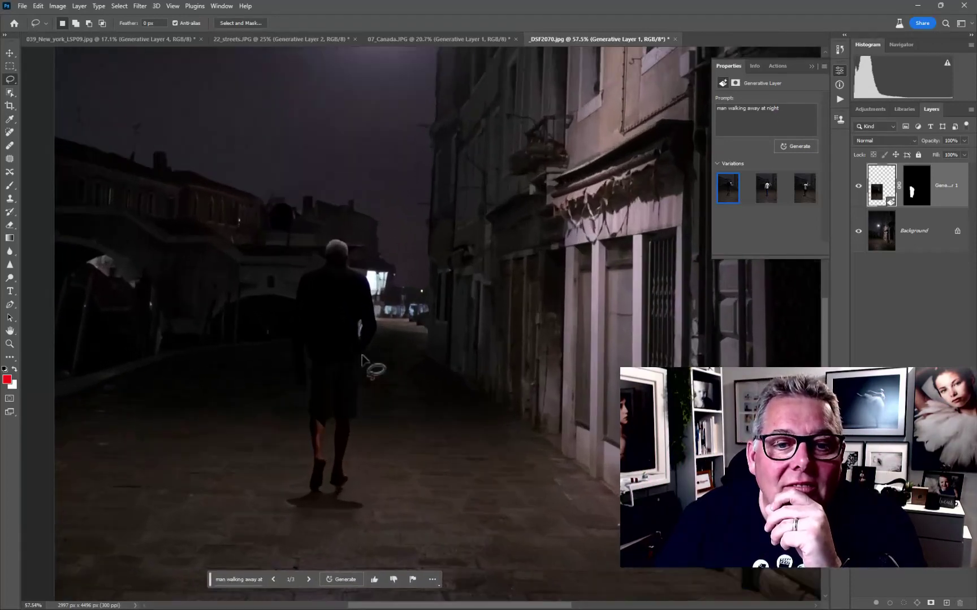
{"action": "left_click", "coordinate": [769, 189]}
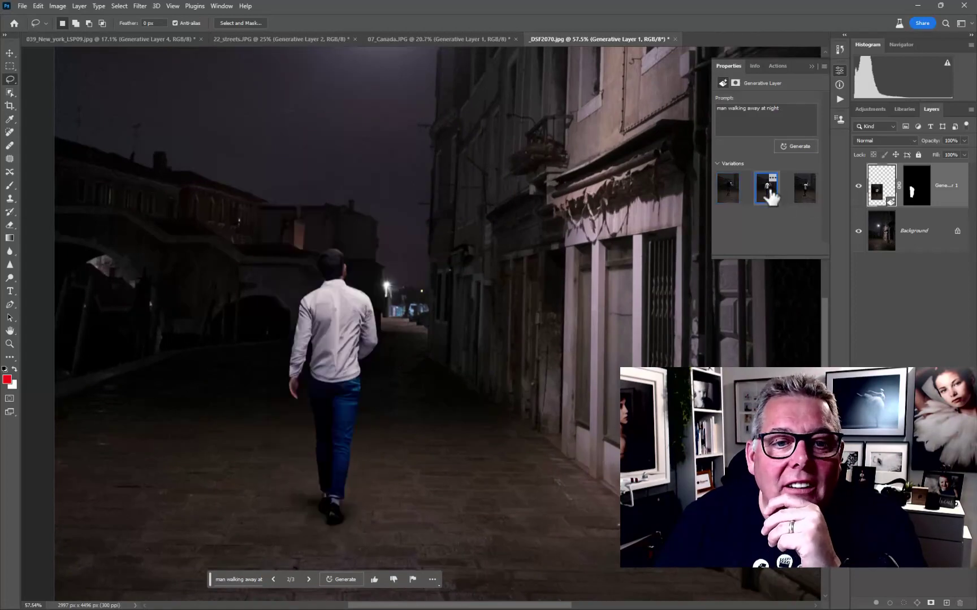
{"action": "left_click", "coordinate": [807, 190]}
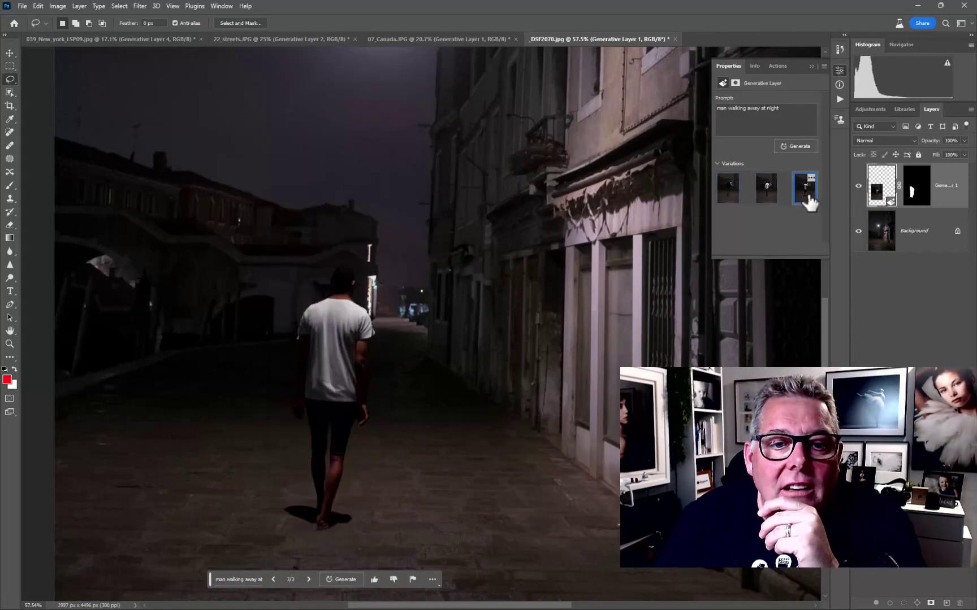
{"action": "left_click", "coordinate": [773, 191]}
- Lasso around the walking man's white shirt and replace it with the Generative Fill prompt "dark leather jacket"
{"action": "mouse_move", "coordinate": [284, 375]}
{"action": "left_mouse_down"}
{"action": "mouse_move", "coordinate": [307, 294]}
{"action": "mouse_move", "coordinate": [331, 281]}
{"action": "mouse_move", "coordinate": [371, 281]}
{"action": "mouse_move", "coordinate": [394, 304]}
{"action": "mouse_move", "coordinate": [396, 336]}
{"action": "mouse_move", "coordinate": [354, 386]}
{"action": "mouse_move", "coordinate": [286, 382]}
{"action": "mouse_move", "coordinate": [280, 332]}
{"action": "mouse_move", "coordinate": [298, 318]}
{"action": "left_mouse_up"}
{"action": "left_click", "coordinate": [274, 401]}
{"action": "type", "text": "dark "}
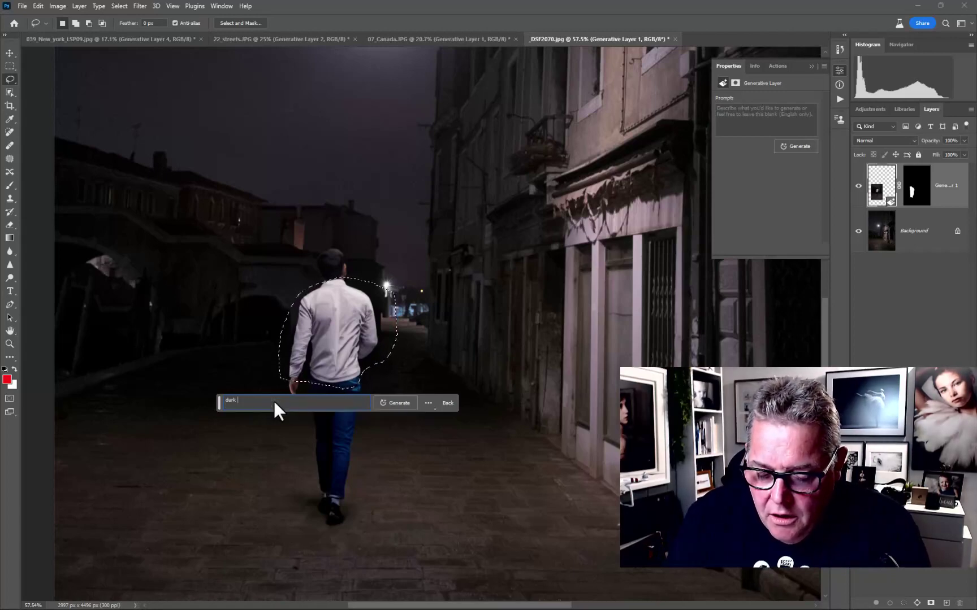
{"action": "type", "text": "leather "}
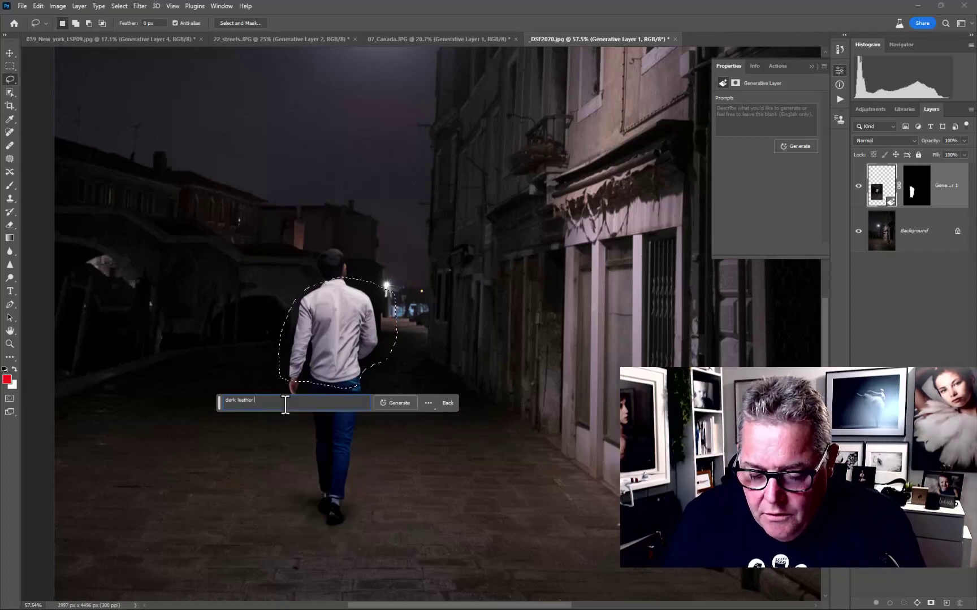
{"action": "type", "text": "jacket"}
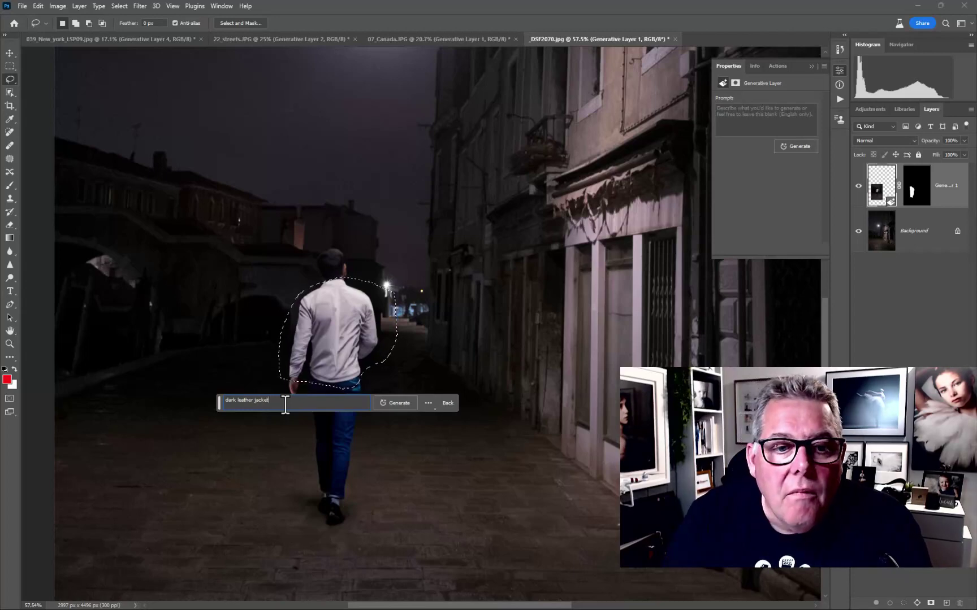
{"action": "key", "text": "Return"}
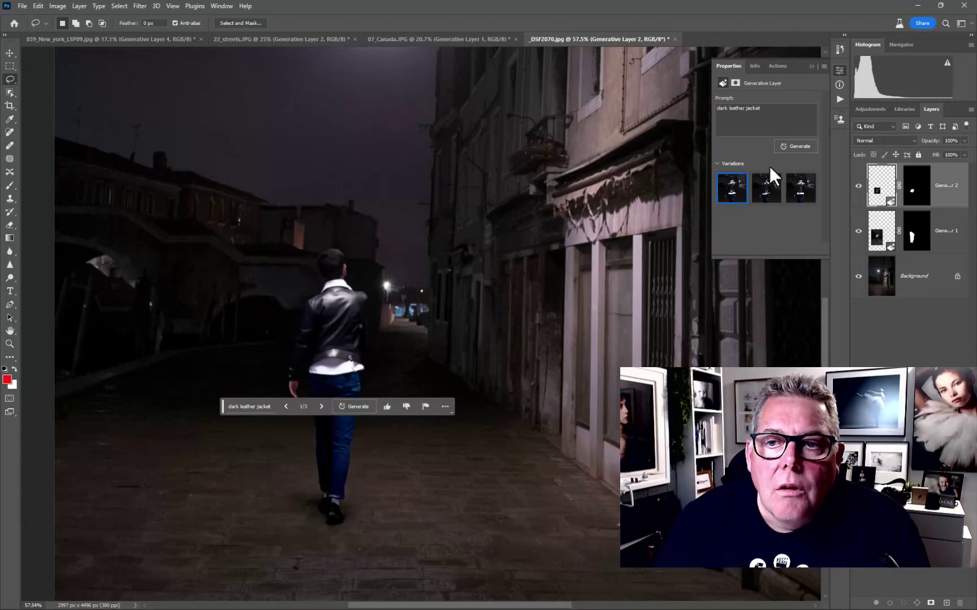
- Compare the leather jacket variations, choose the third one and inspect it up close on the man
{"action": "left_click", "coordinate": [766, 192]}
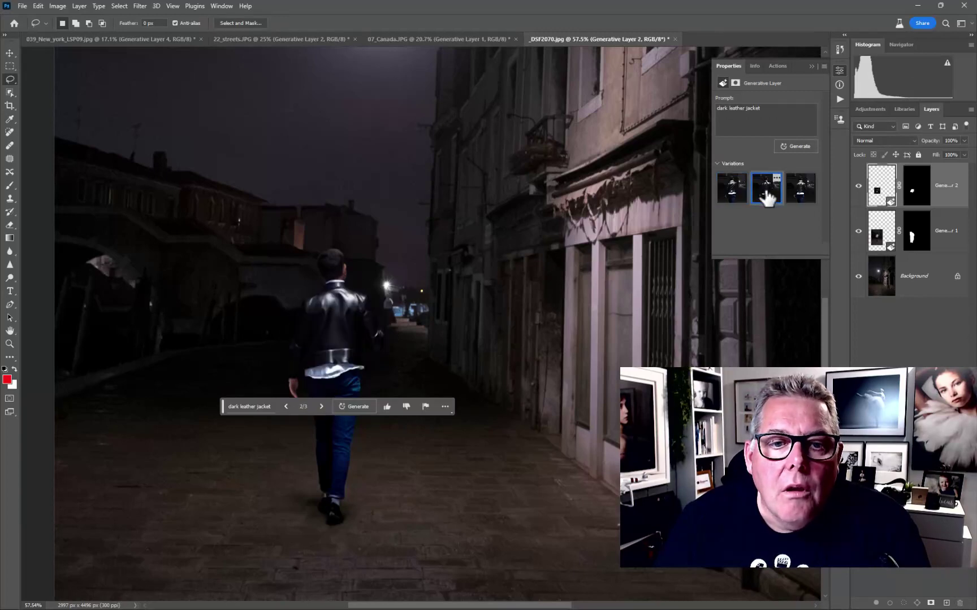
{"action": "left_click", "coordinate": [799, 193]}
{"action": "scroll", "coordinate": [390, 330], "scroll_direction": "up", "scroll_amount": 3}
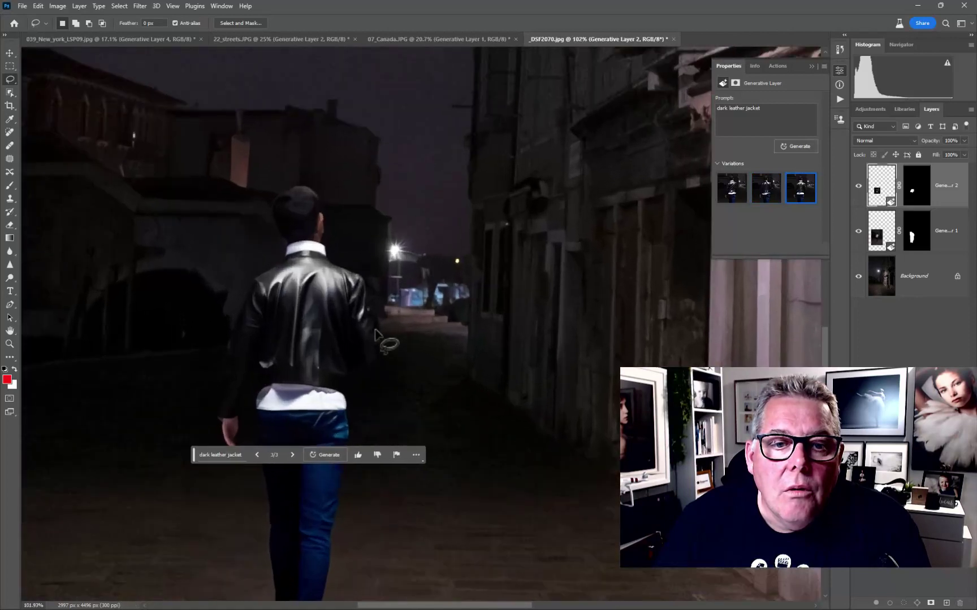
{"action": "scroll", "coordinate": [261, 356], "scroll_direction": "up", "scroll_amount": 2}
{"action": "scroll", "coordinate": [261, 356], "scroll_direction": "down", "scroll_amount": 2}
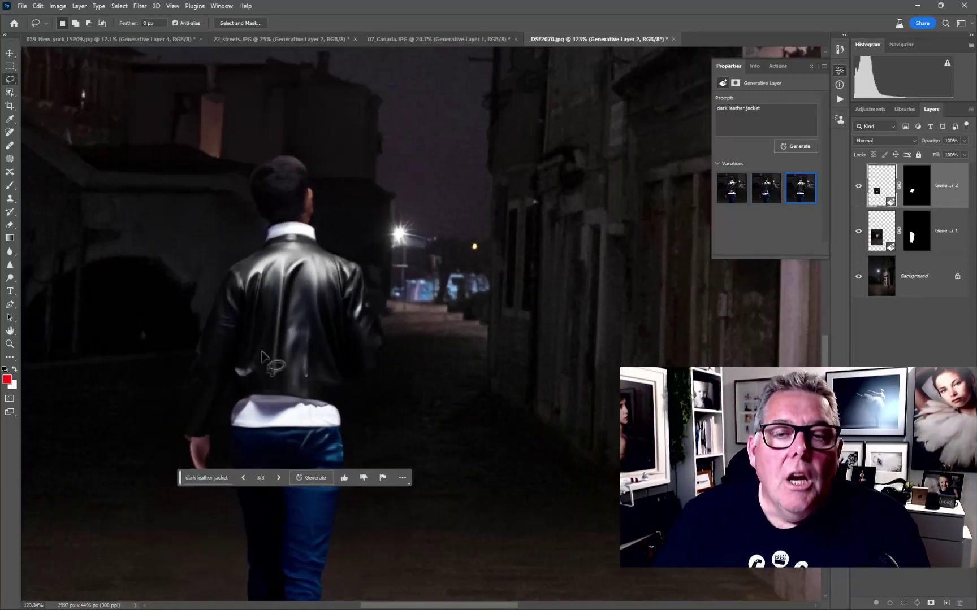